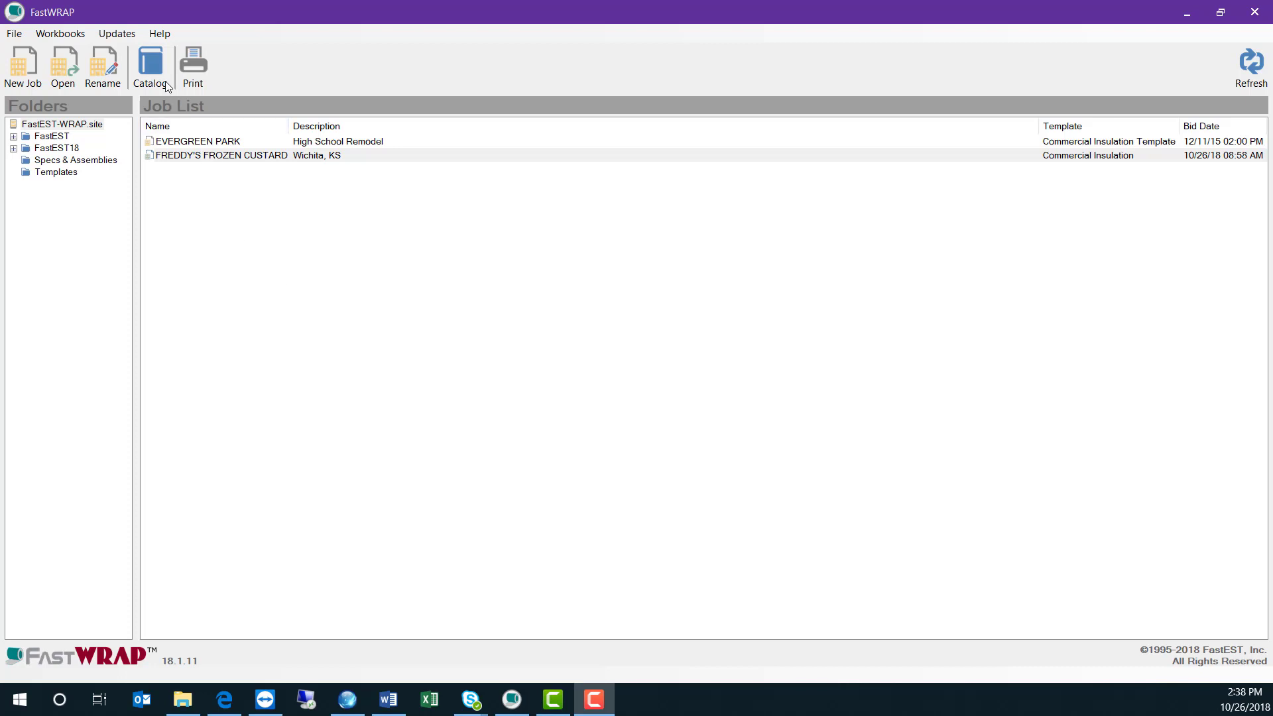
Step: In the catalog, browse Pipe Fitting > Trymer 2000 > IPS Trymer 2000 2 in to list the 90 Ell sizes
click(154, 62)
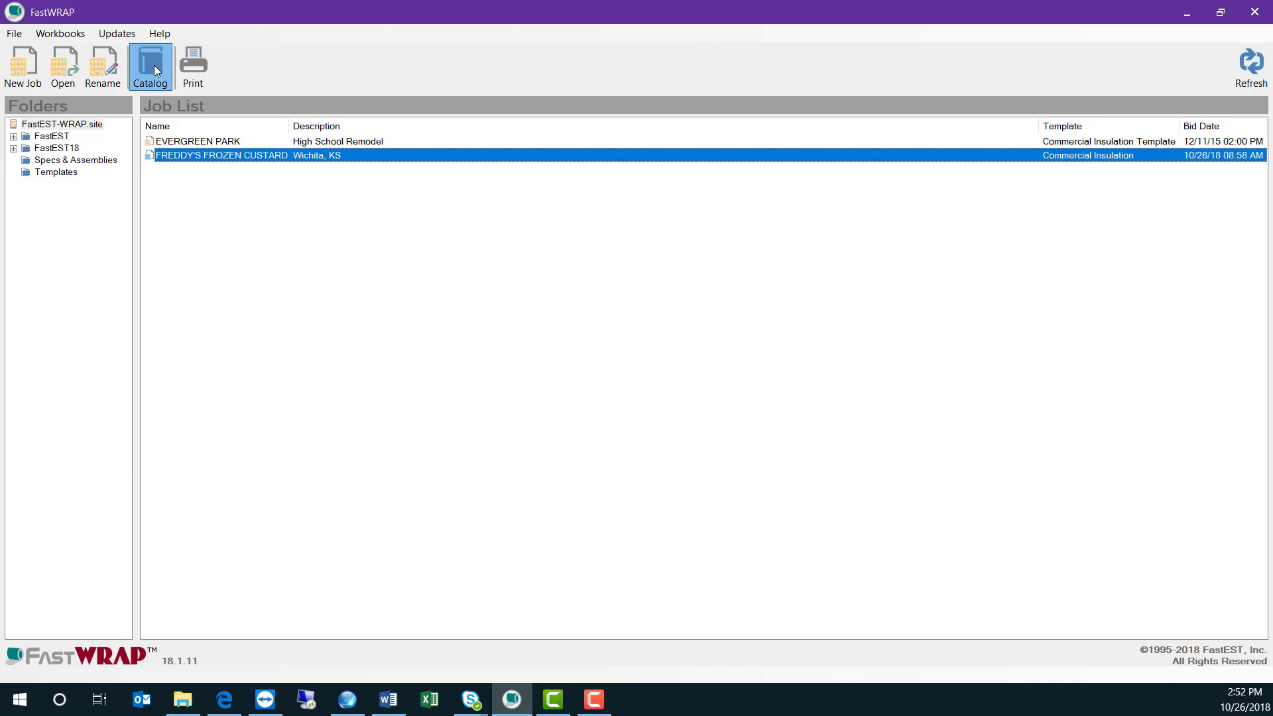
click(153, 65)
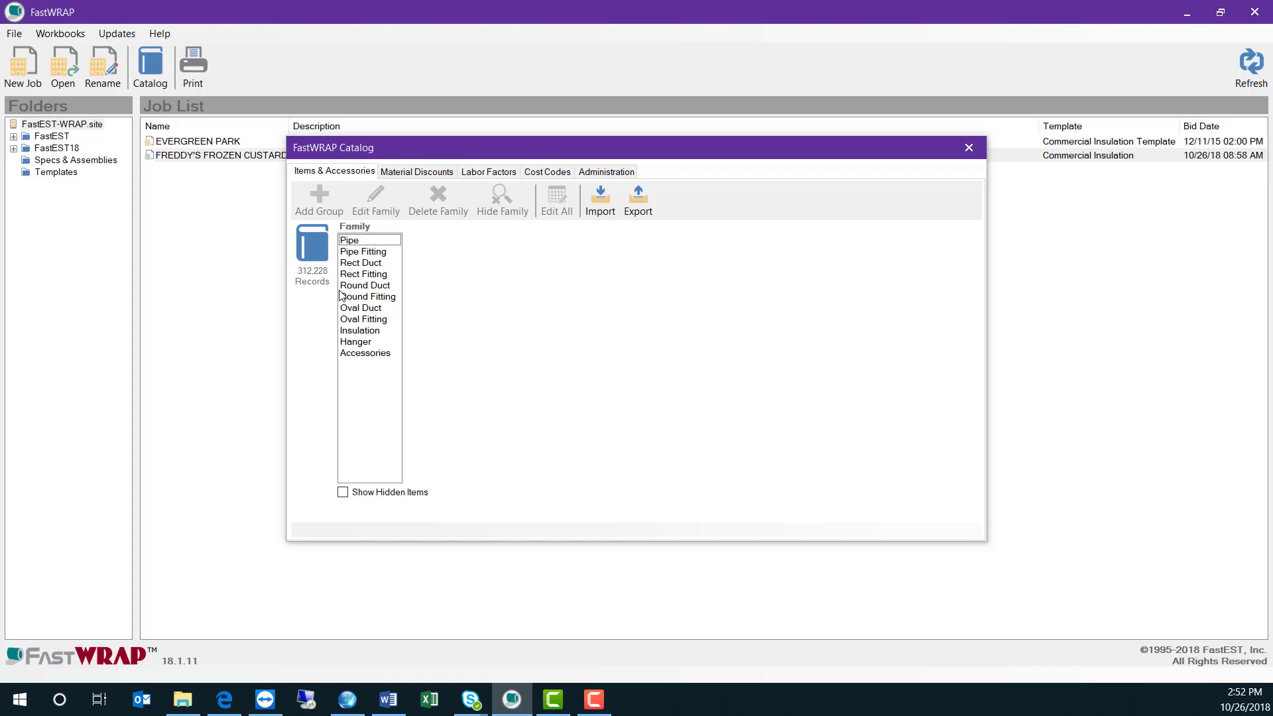
key(F10)
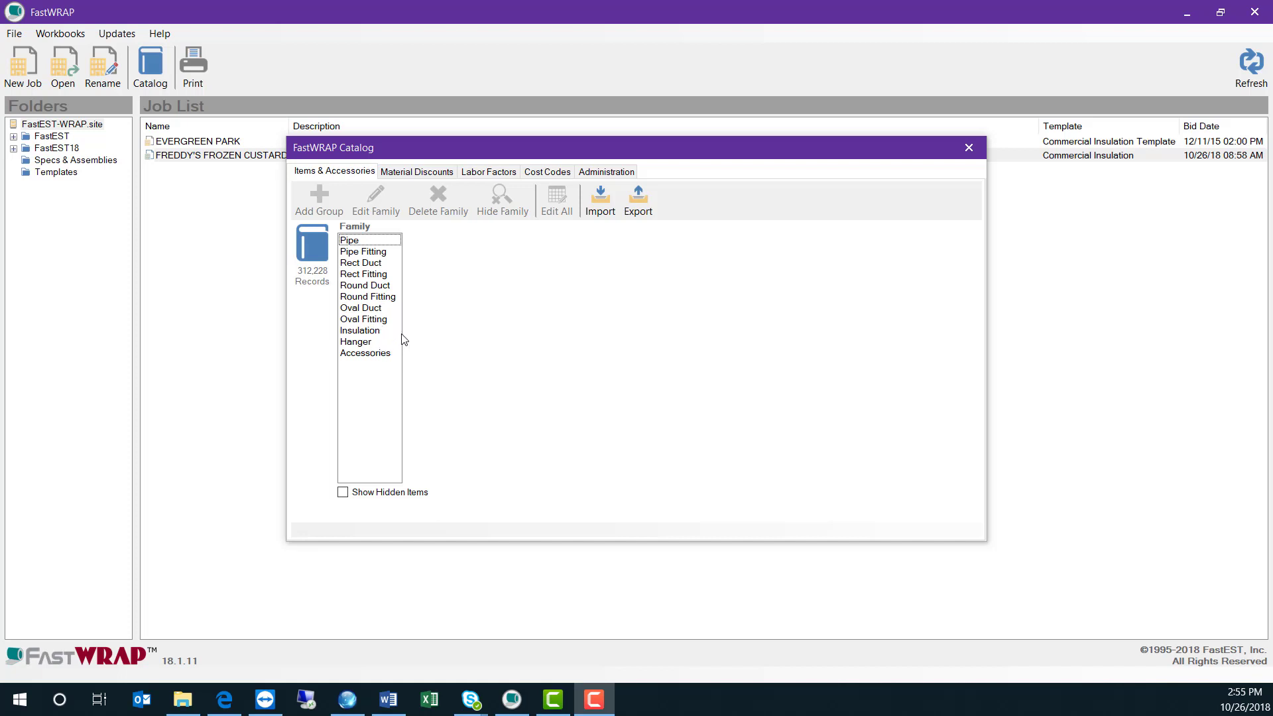
click(365, 254)
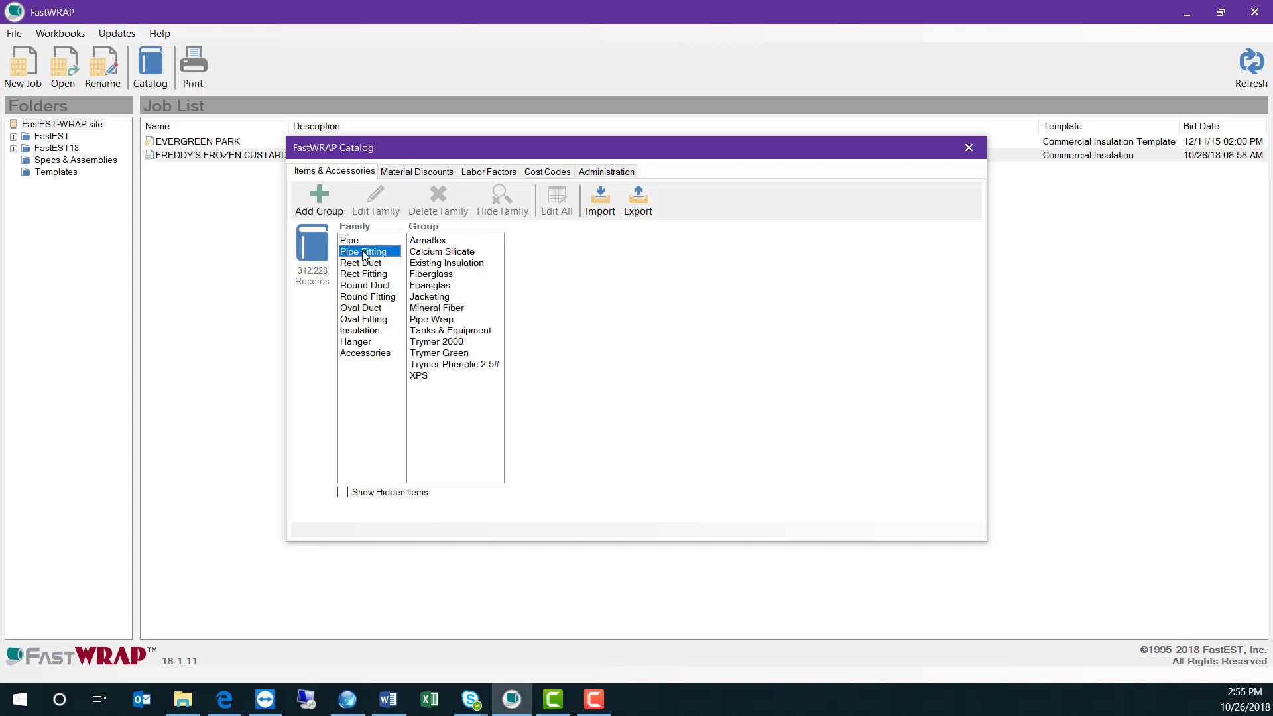
click(449, 343)
click(539, 241)
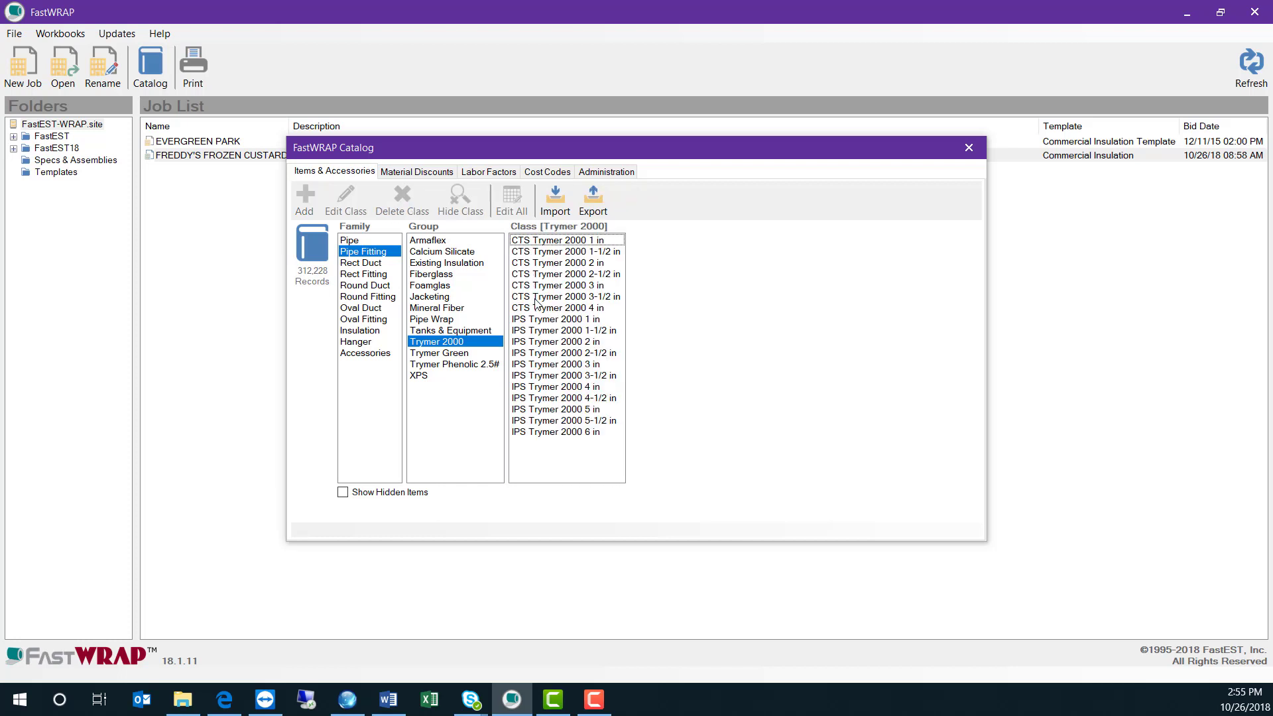
click(556, 341)
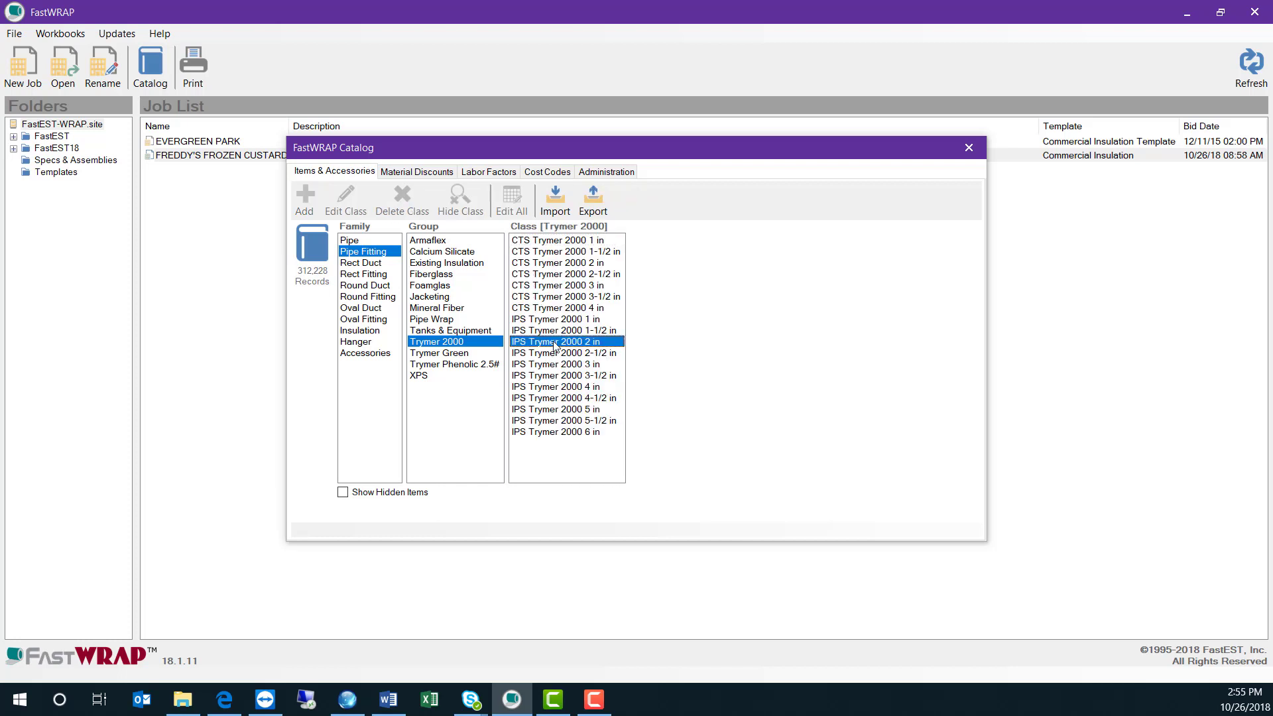
click(678, 252)
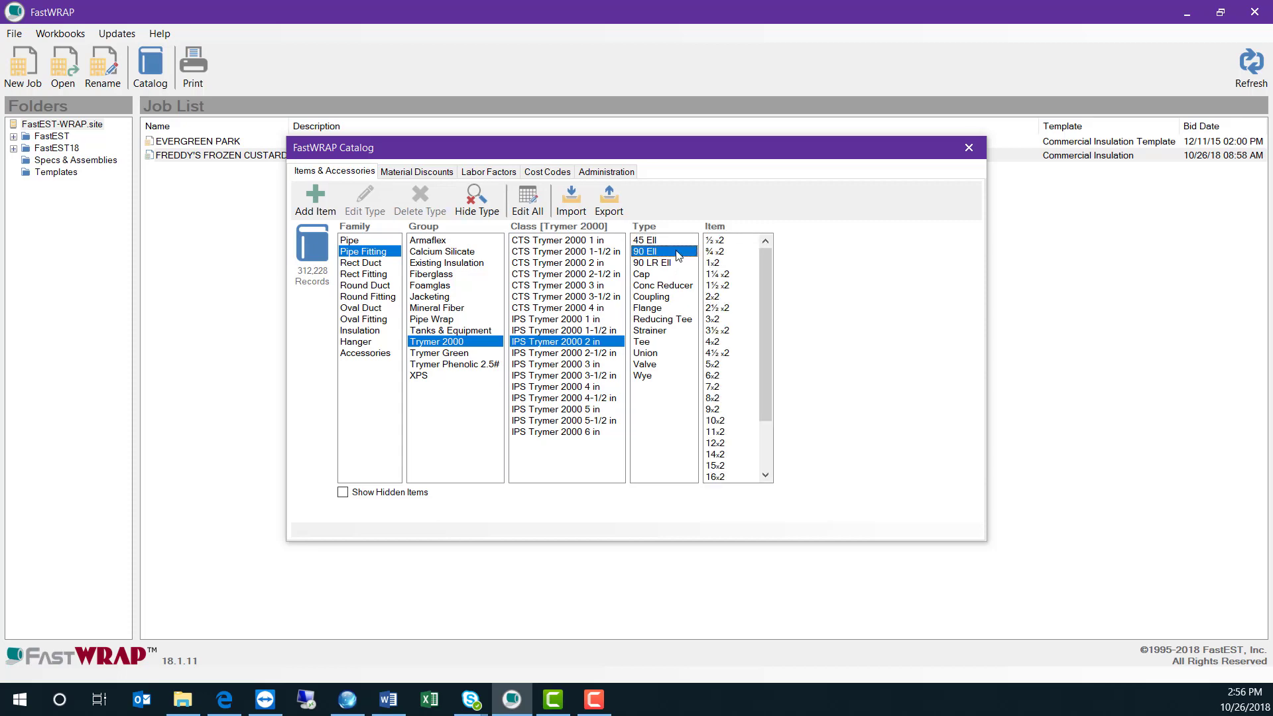
Step: Open the 4x2 90 Ell item to check its $25.580 price and 0.820 labor hours, then close it
double_click(720, 342)
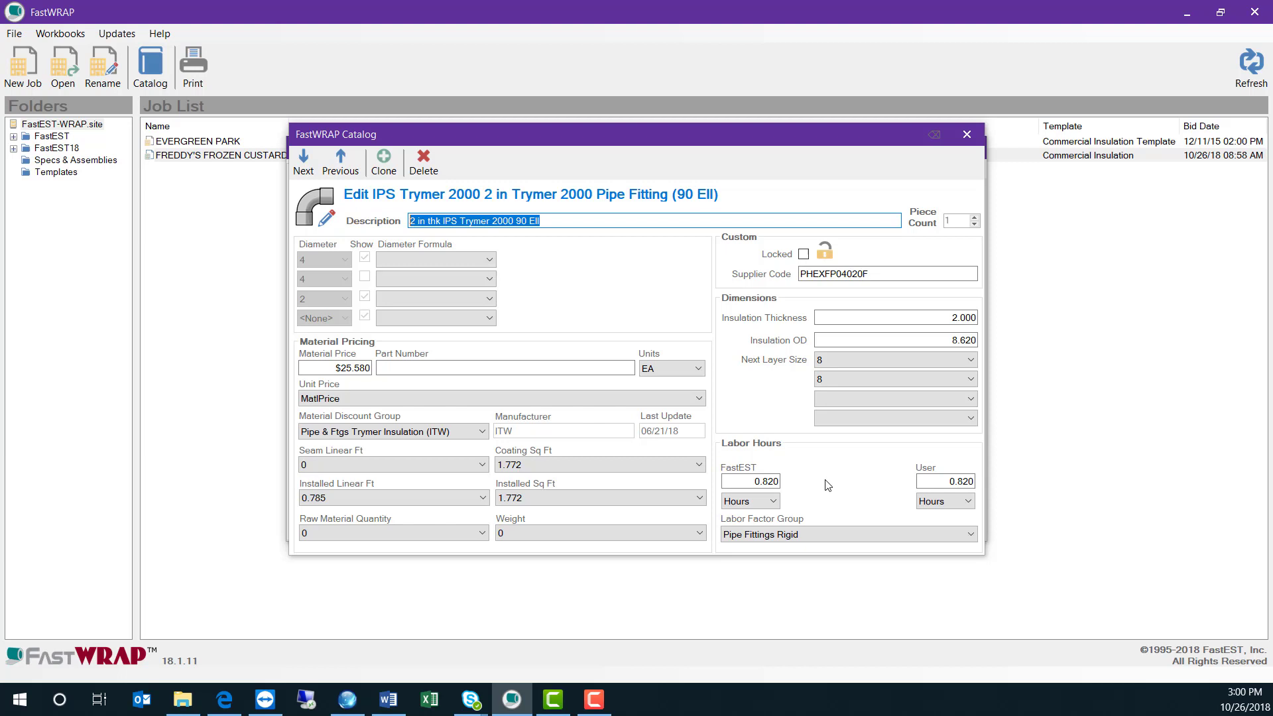
click(968, 141)
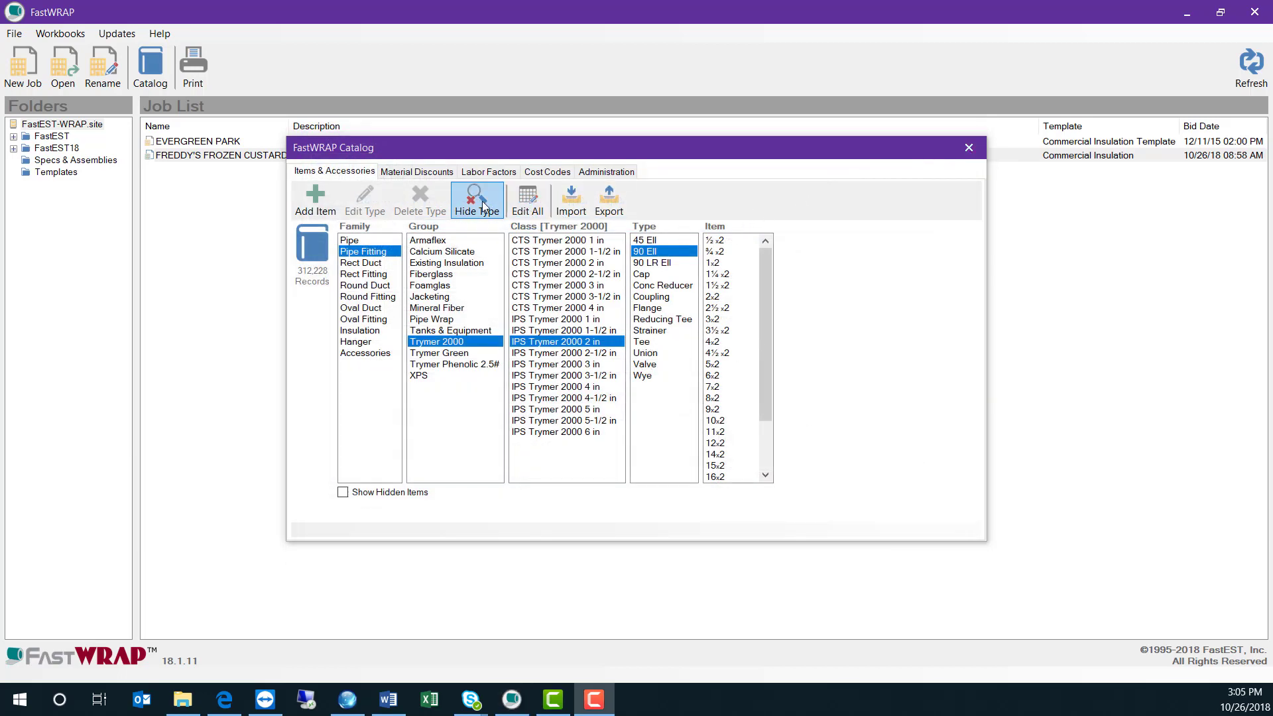
Step: Open the Pipe Insulation Fiberglass price list for editing from Material Discounts
click(424, 174)
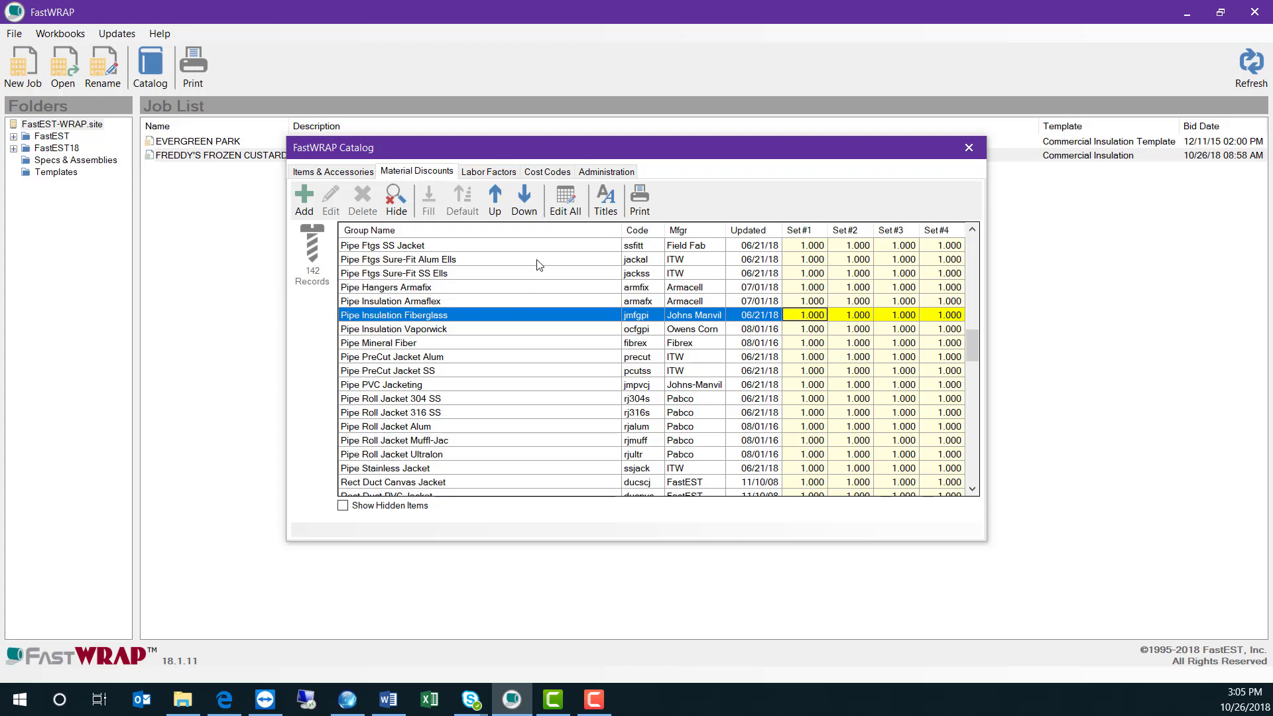
click(566, 202)
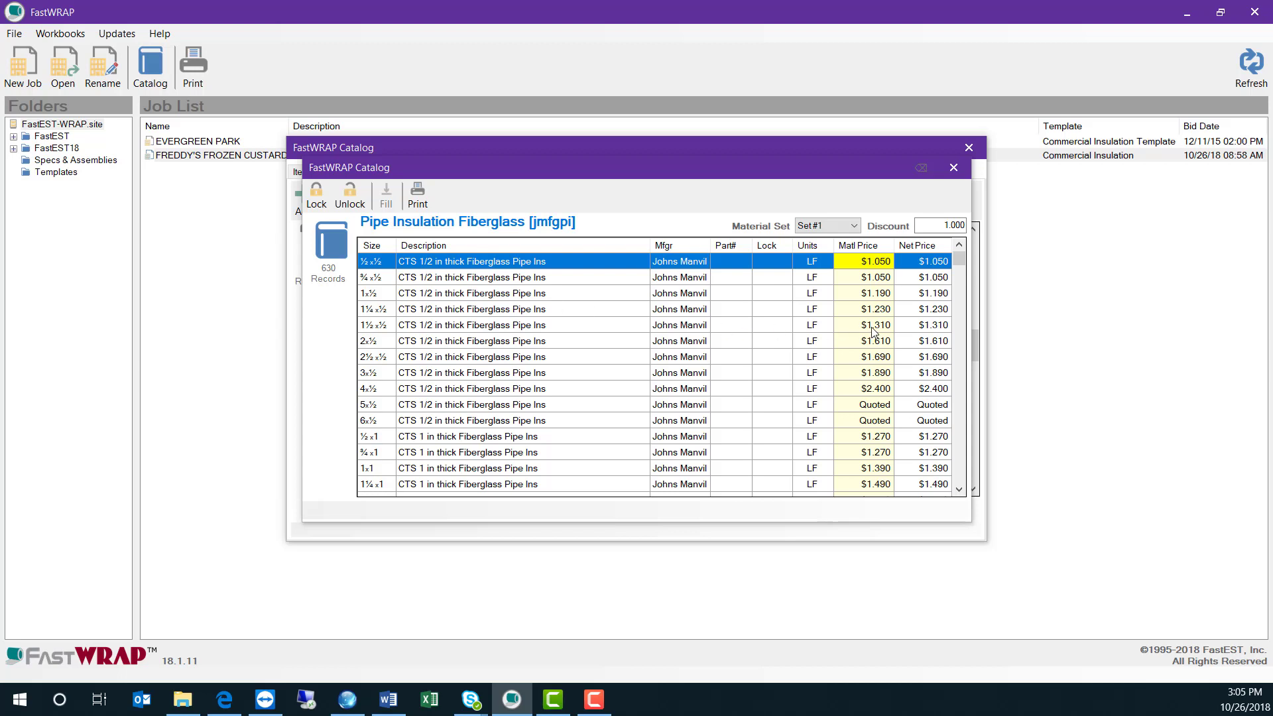
Step: Change the Pipe Insulation Fiberglass Set #1 discount from 1.000 to 0.900 and close the price list
drag(931, 226, 985, 222)
key(BackSpace)
text(.9)
key(Tab)
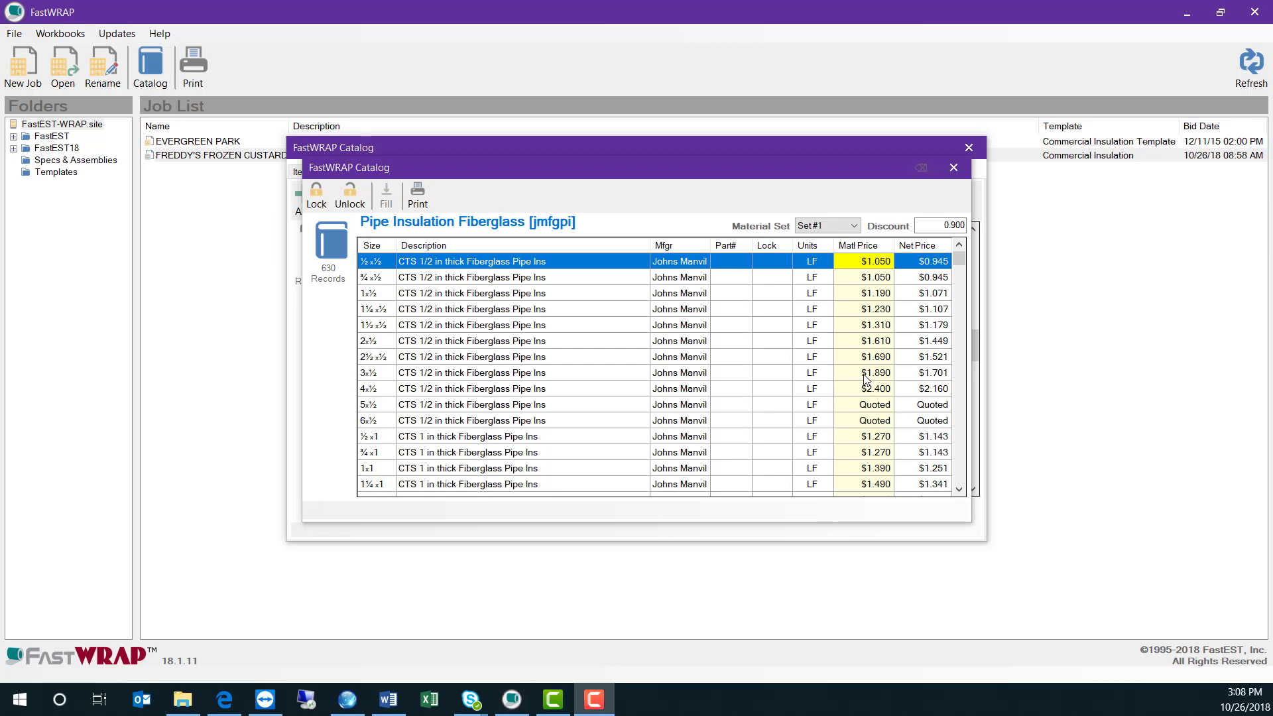
click(954, 169)
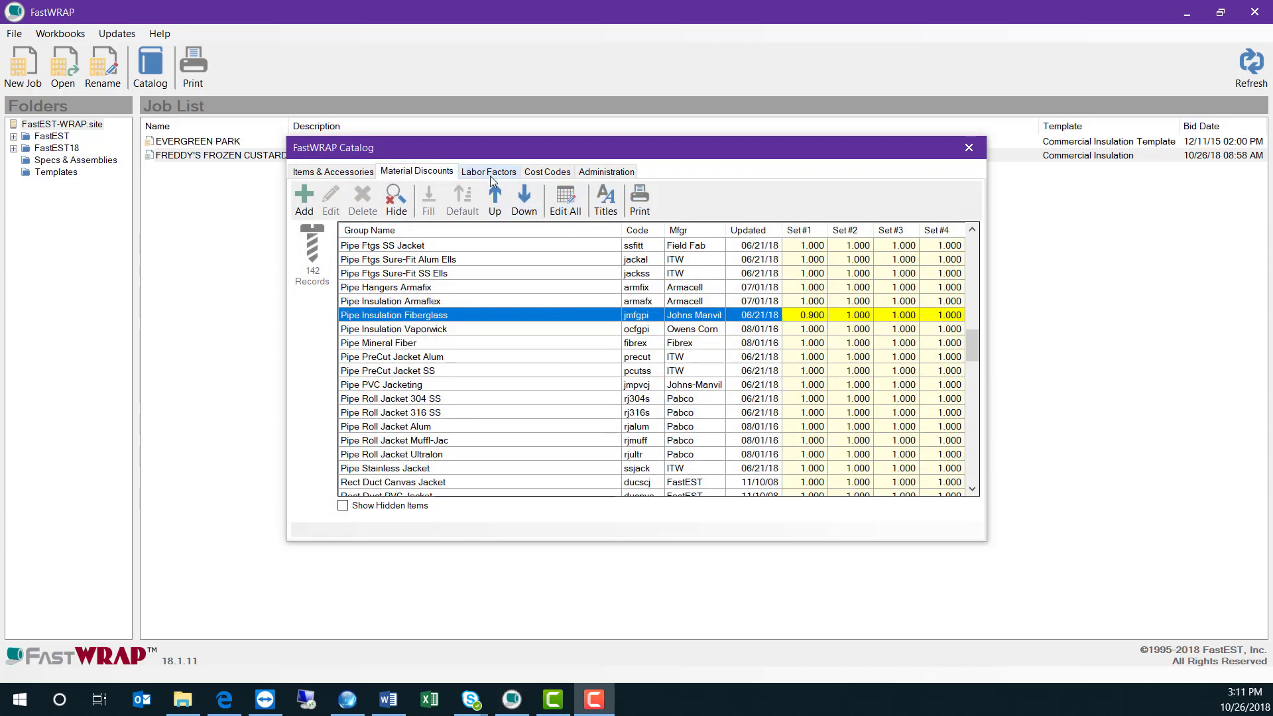
Step: Review the Labor Factors table, then close the catalog
click(491, 176)
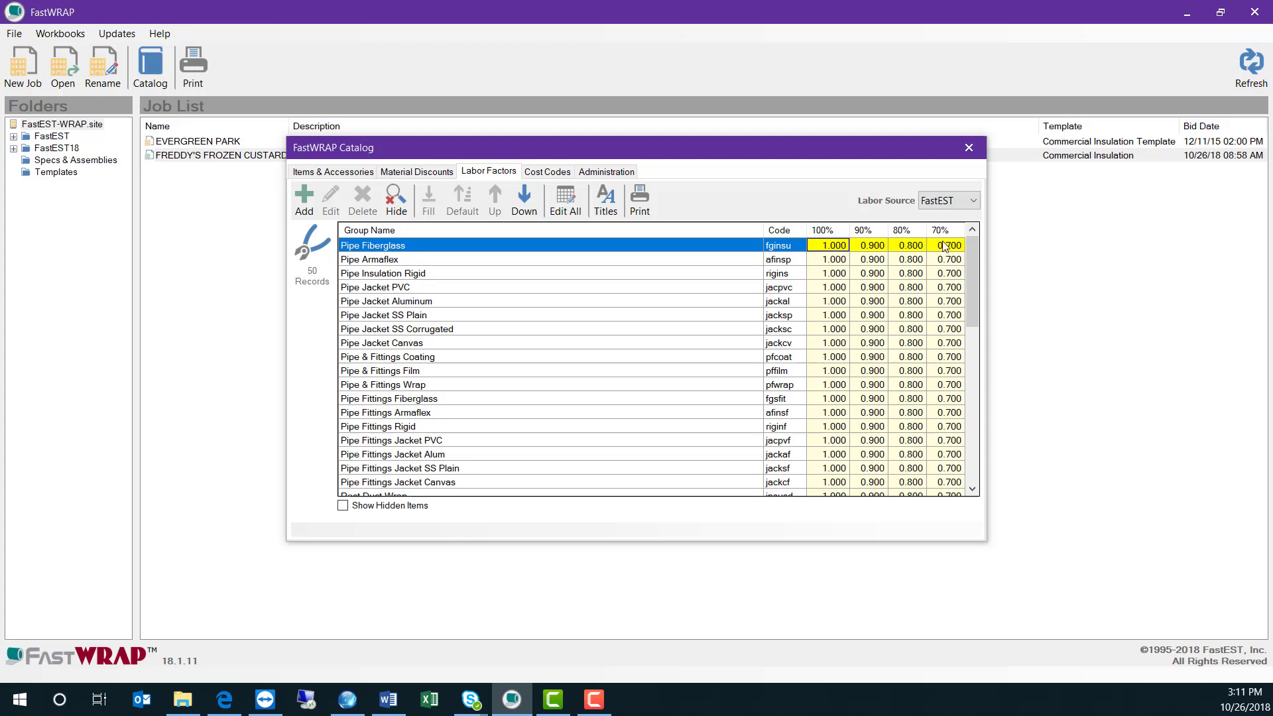
click(970, 147)
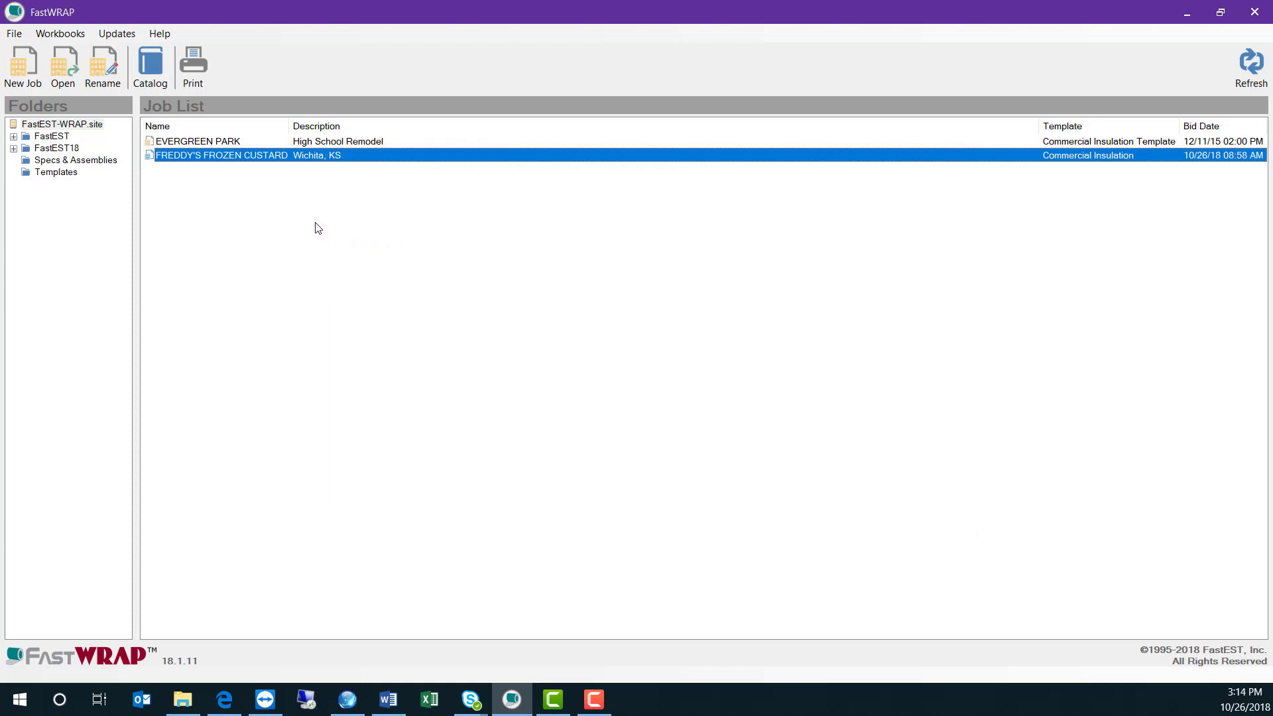
Step: Open the Wichita frozen custard job and look through its Job, Plans, Specs and Takeoff tabs, ending on Specs
double_click(300, 159)
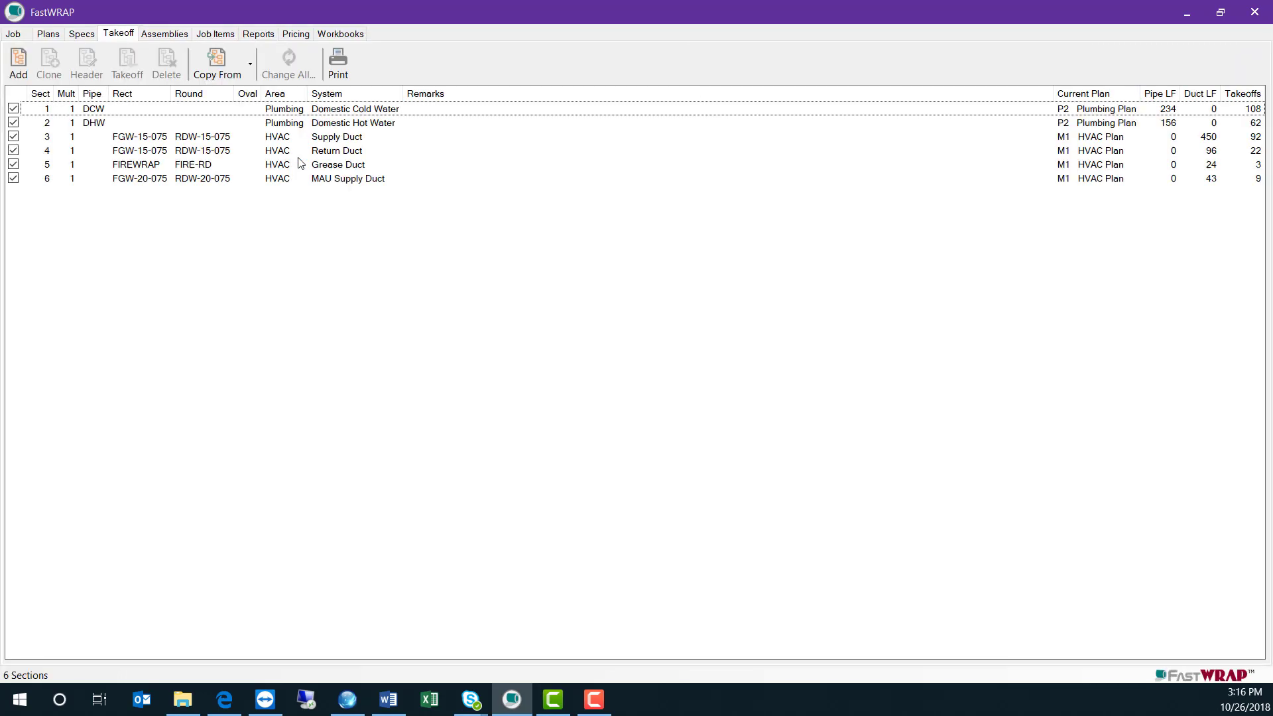
click(15, 34)
click(53, 35)
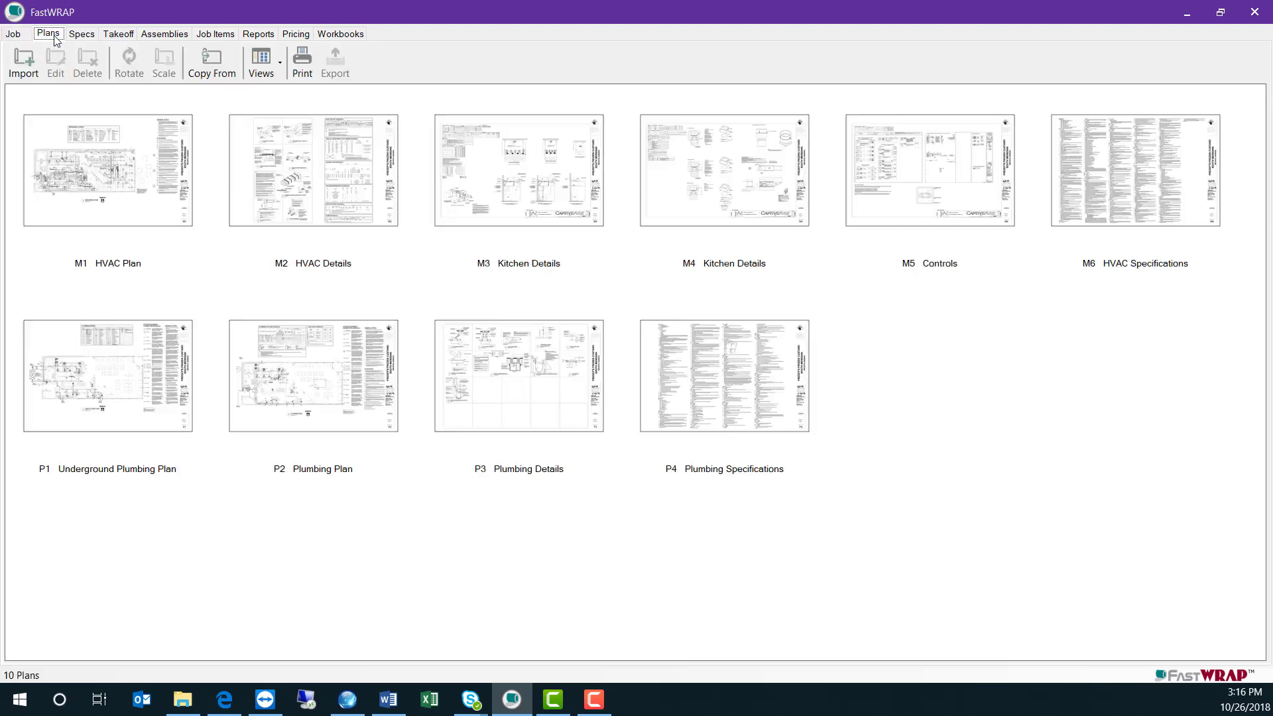
click(94, 39)
click(127, 37)
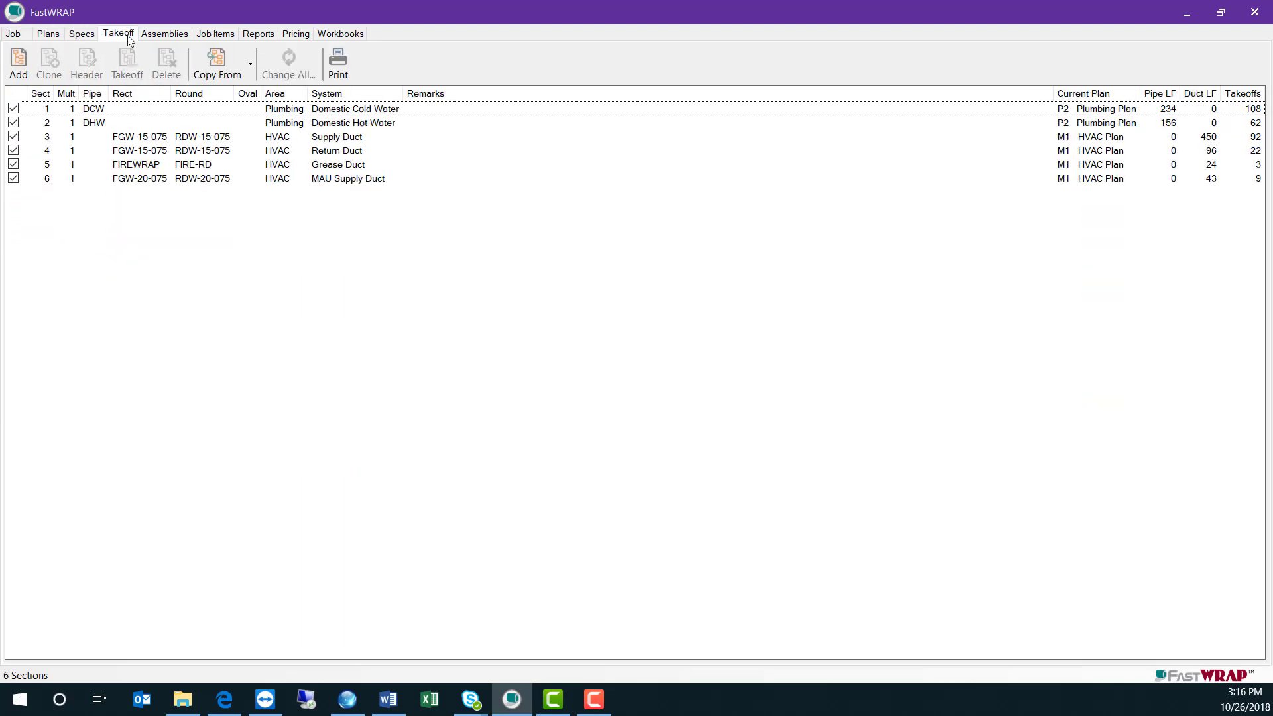
click(29, 38)
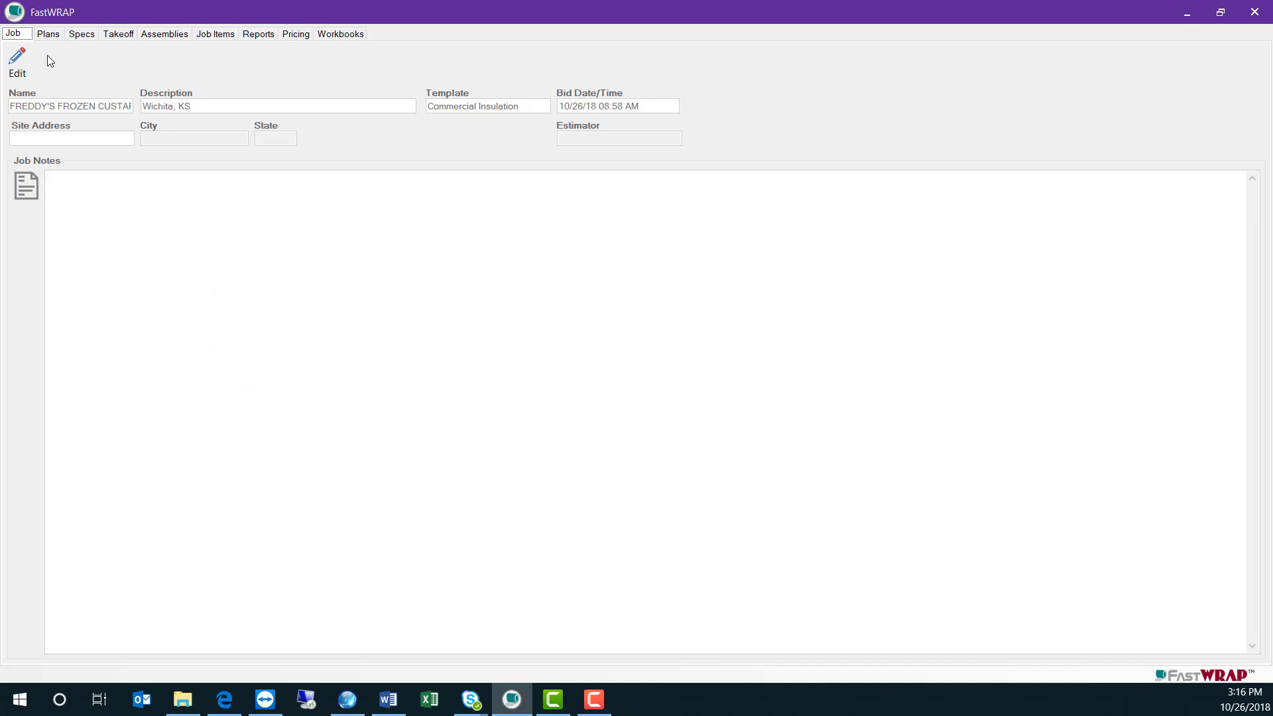
click(49, 35)
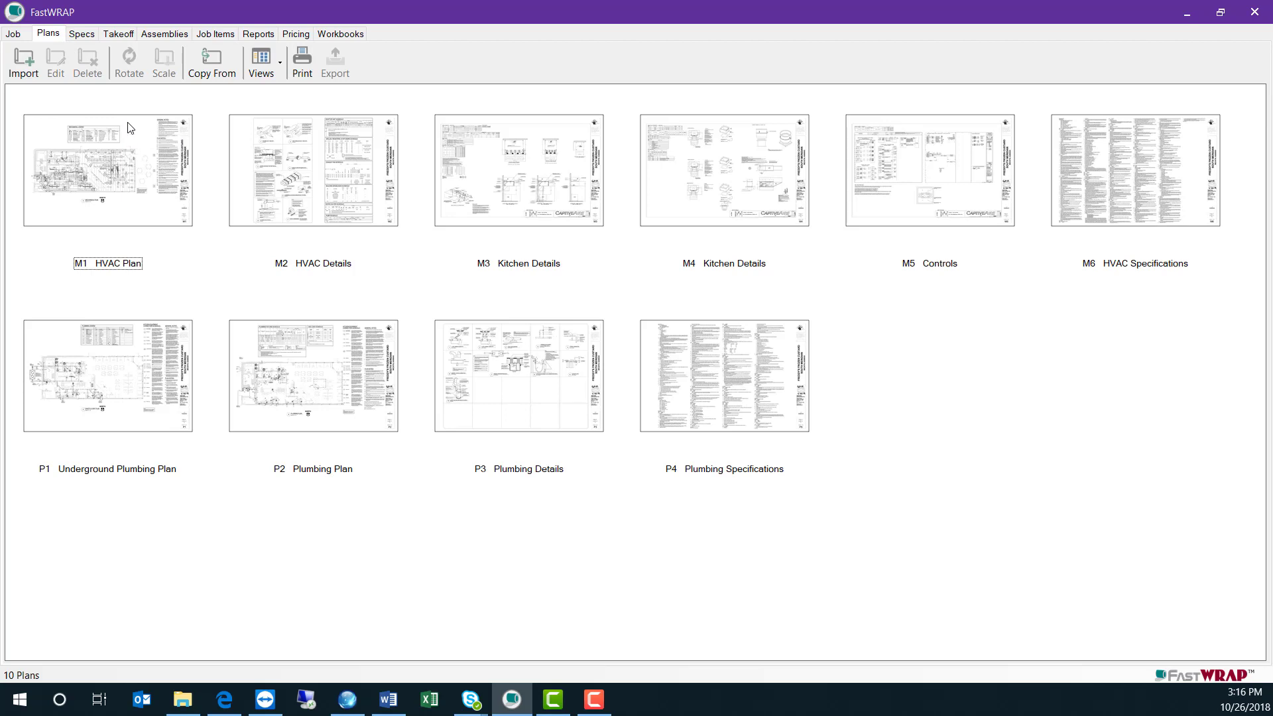
click(79, 34)
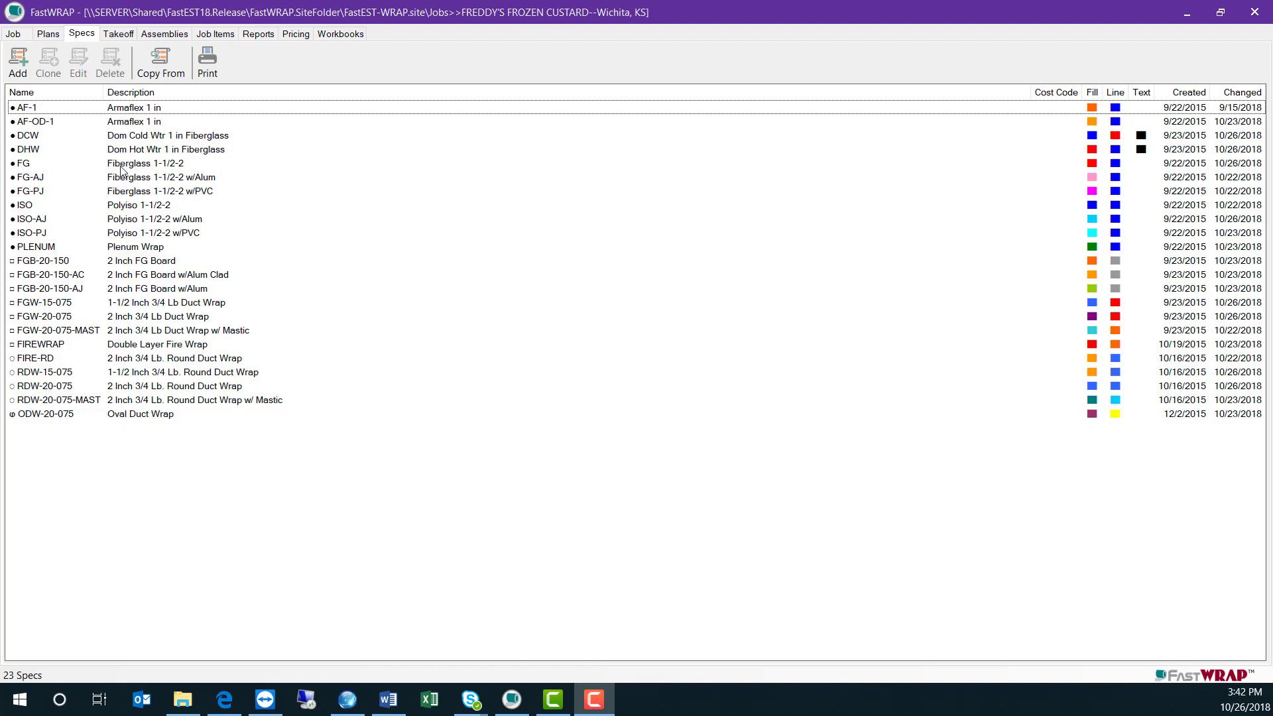
Step: Open the FG (Fiberglass 1-1/2-2) pipe spec from the Specs list
double_click(122, 169)
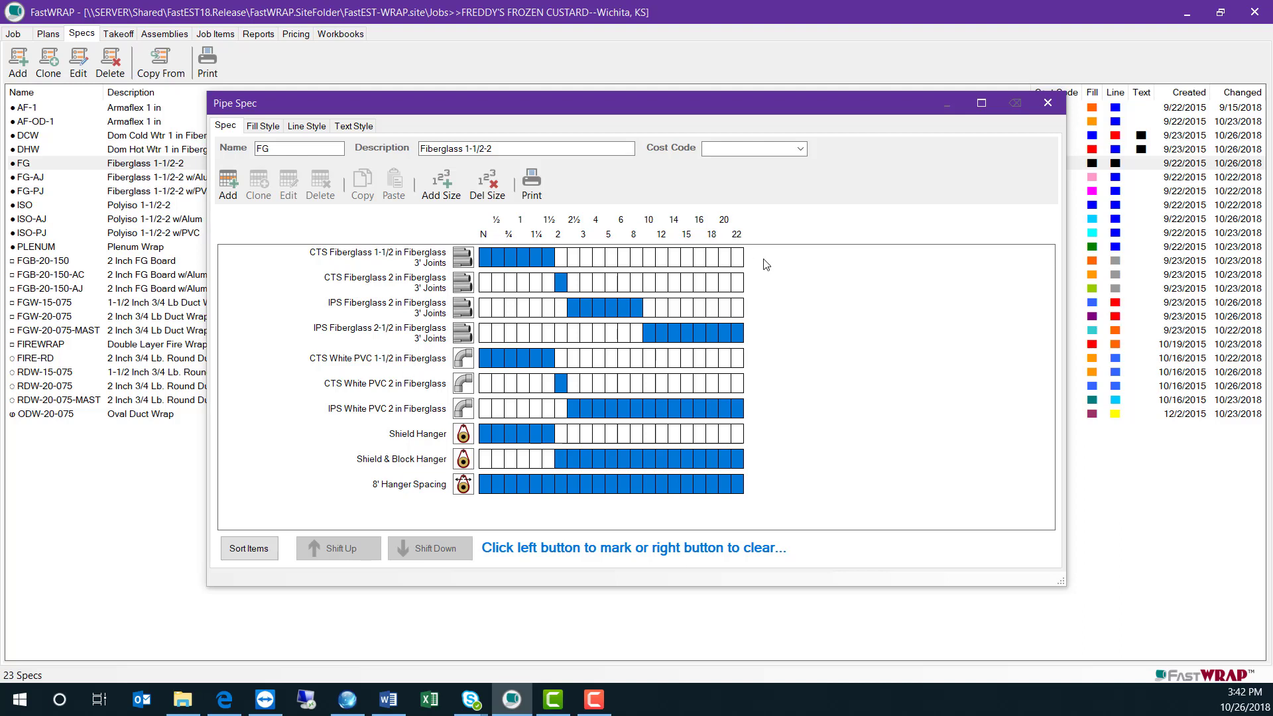
Step: Move sizes ¾ through 2 from CTS Fiberglass 1-1/2 in to CTS Fiberglass 2 in, then close the spec
click(388, 261)
double_click(388, 261)
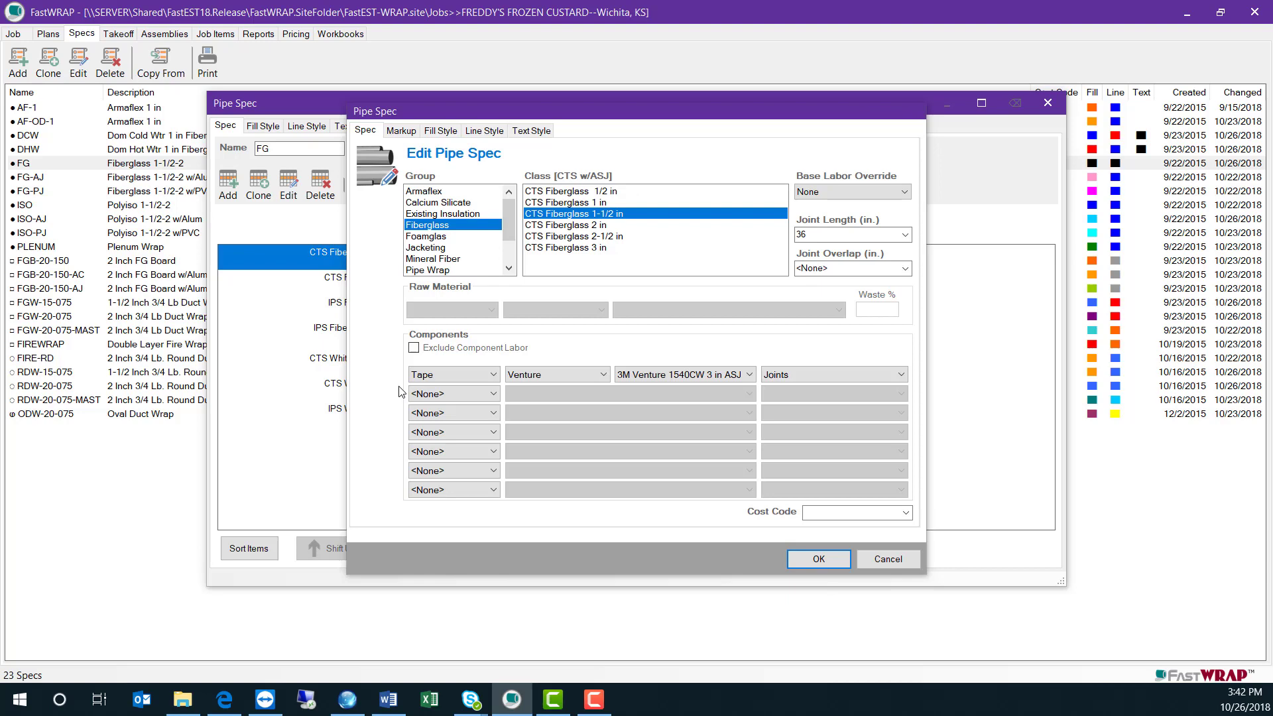
click(819, 559)
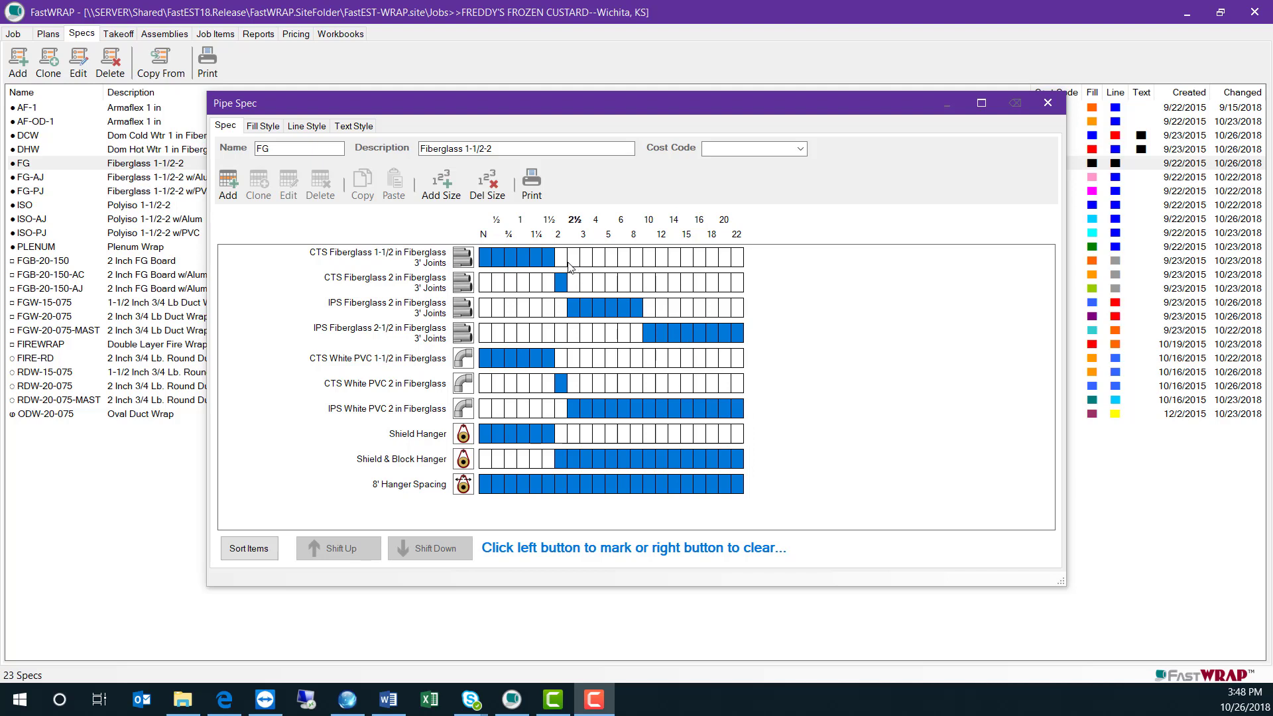
right_click(516, 258)
drag(512, 284, 554, 285)
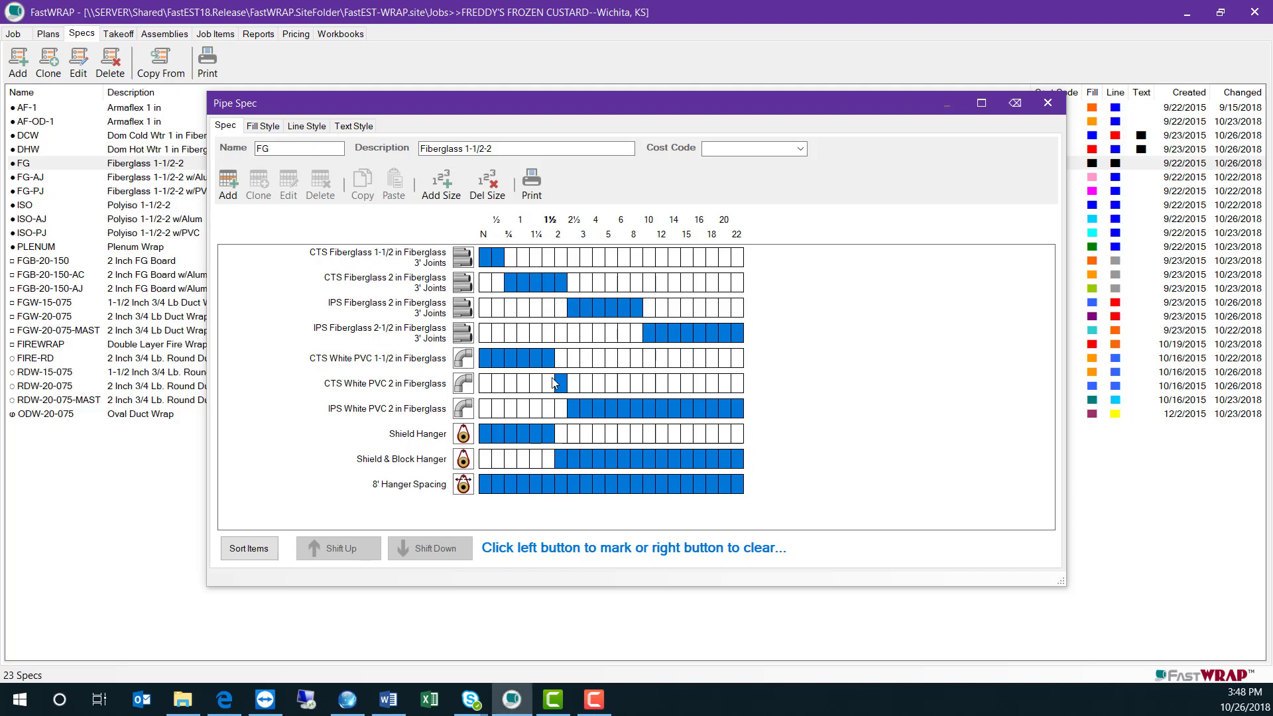
click(1042, 106)
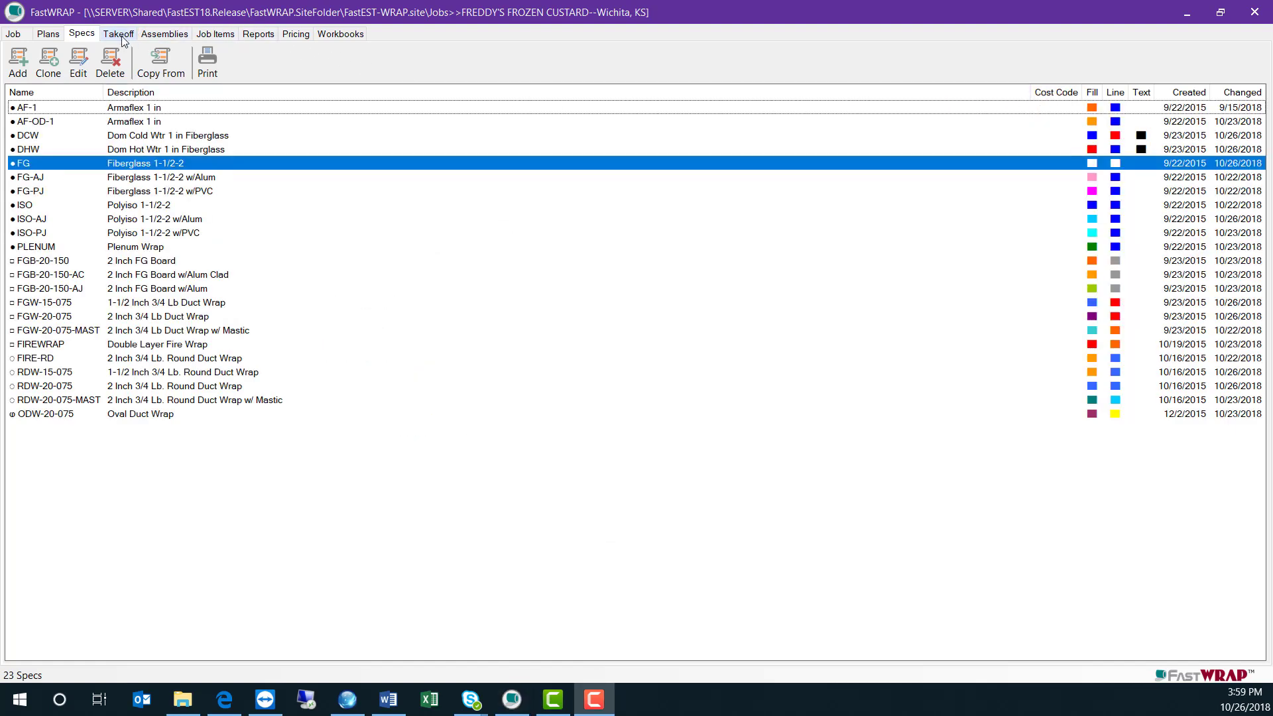
Step: List the job's six takeoff sections and select Domestic Hot Water
click(121, 36)
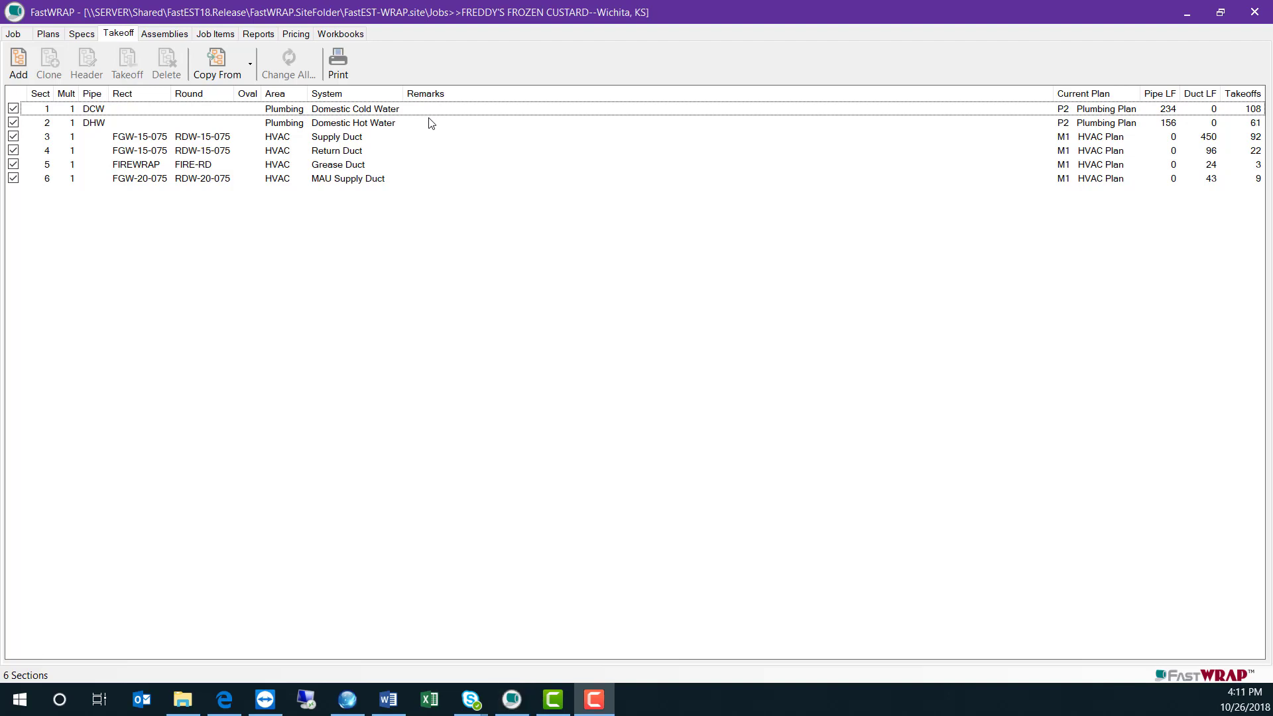
click(389, 126)
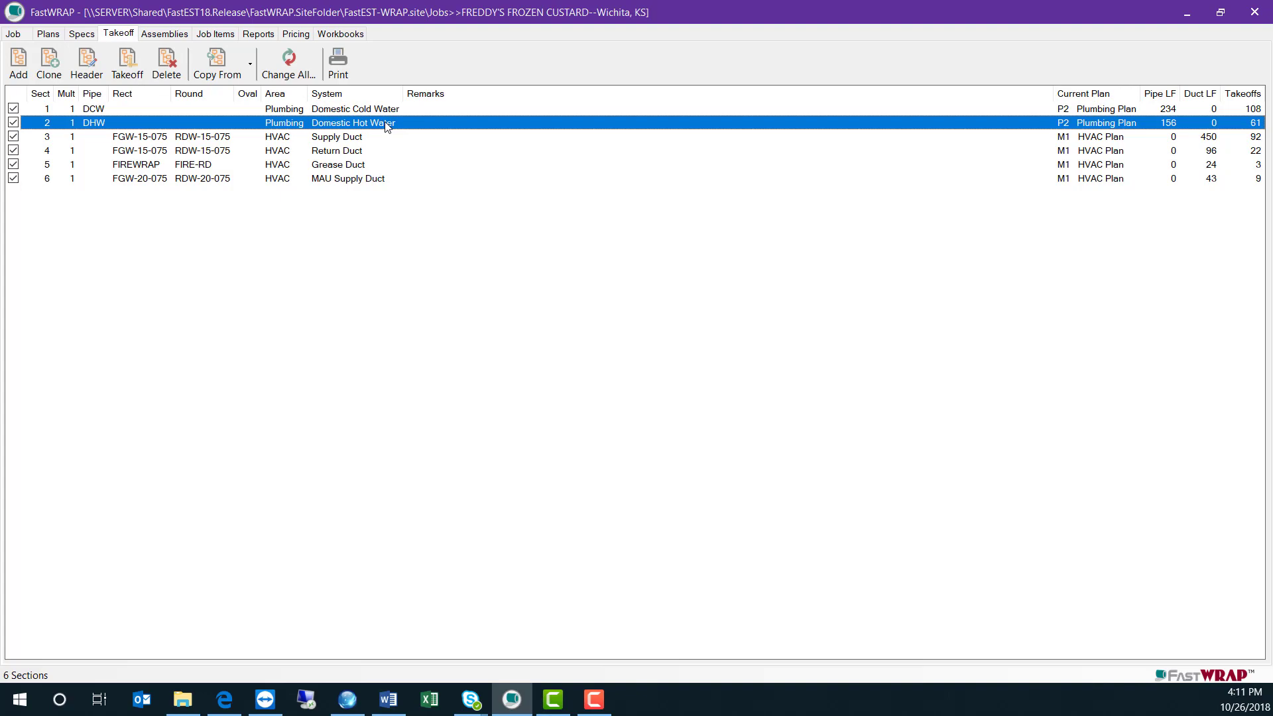
Step: On the Domestic Hot Water plan, draw a ¾ run upward and two ½ runs from the riser and fixture
double_click(389, 126)
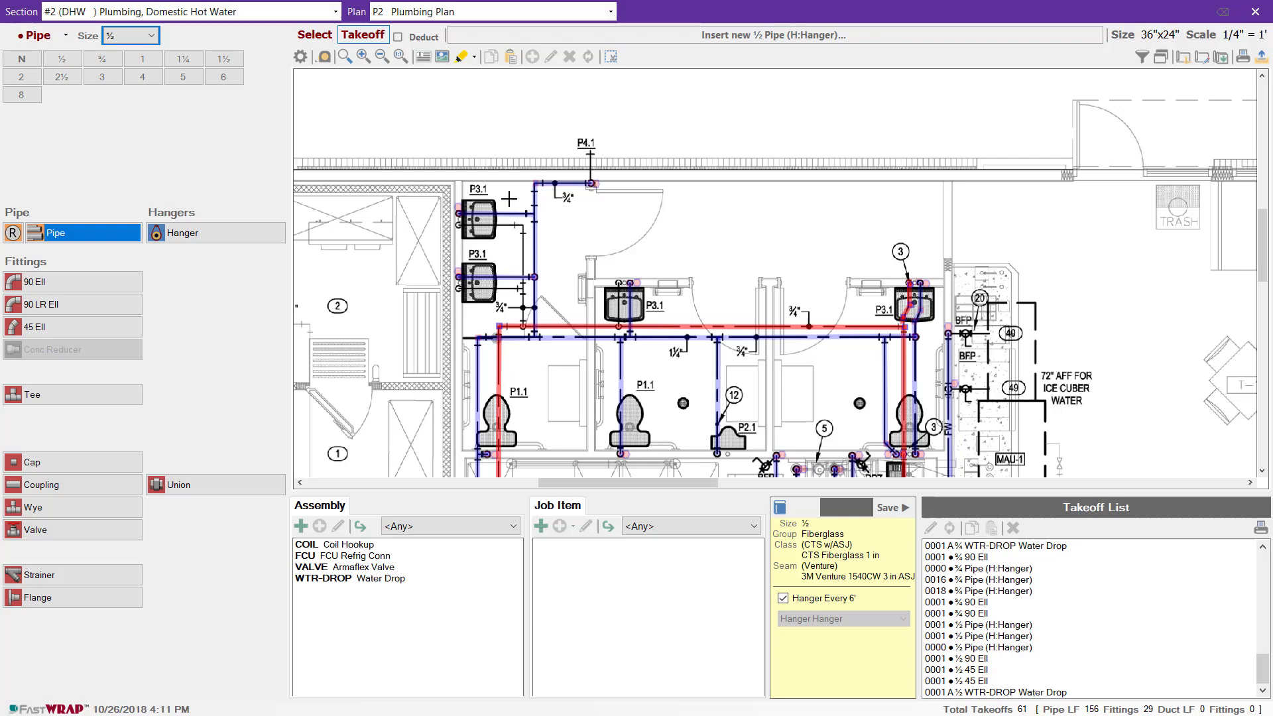
click(103, 59)
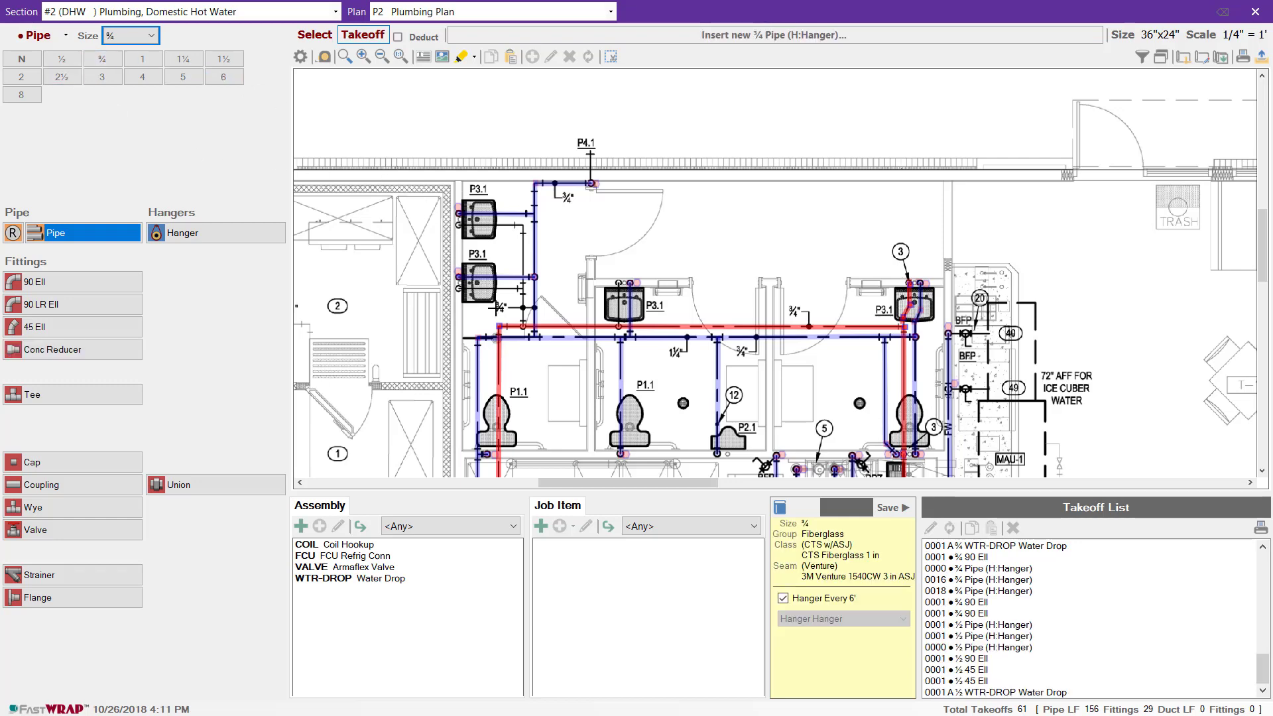
drag(523, 326, 523, 285)
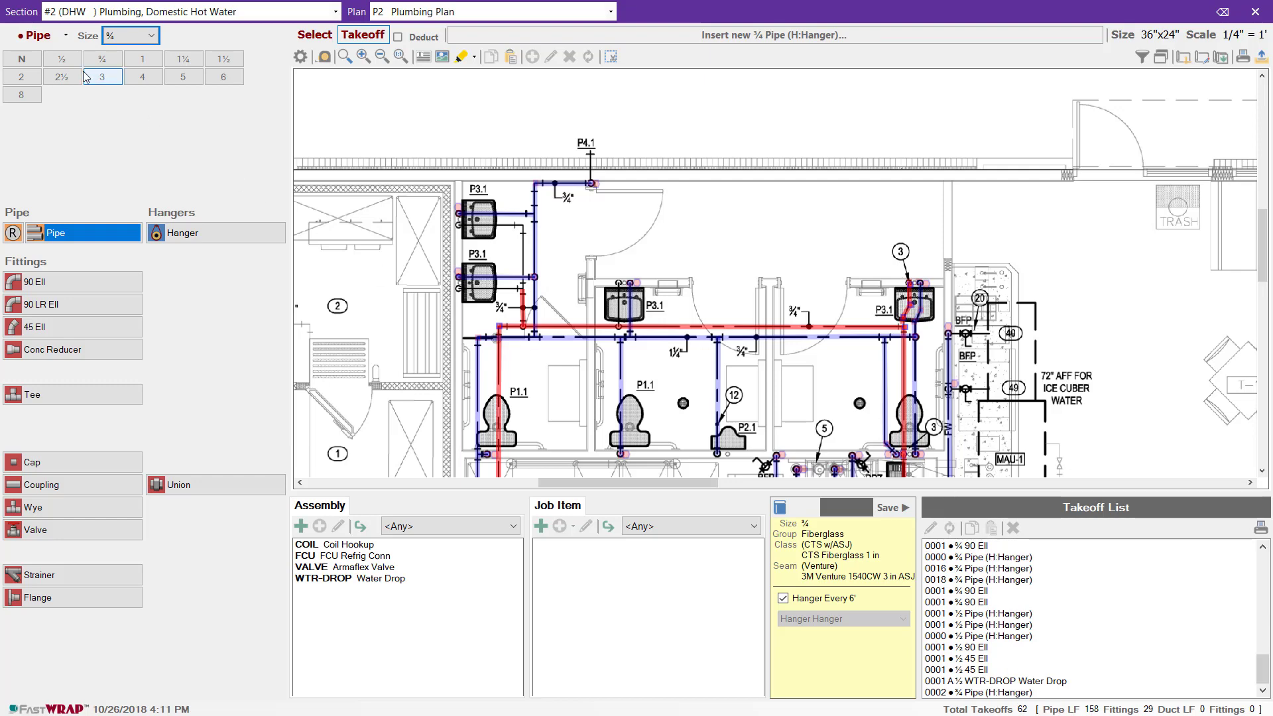
click(62, 58)
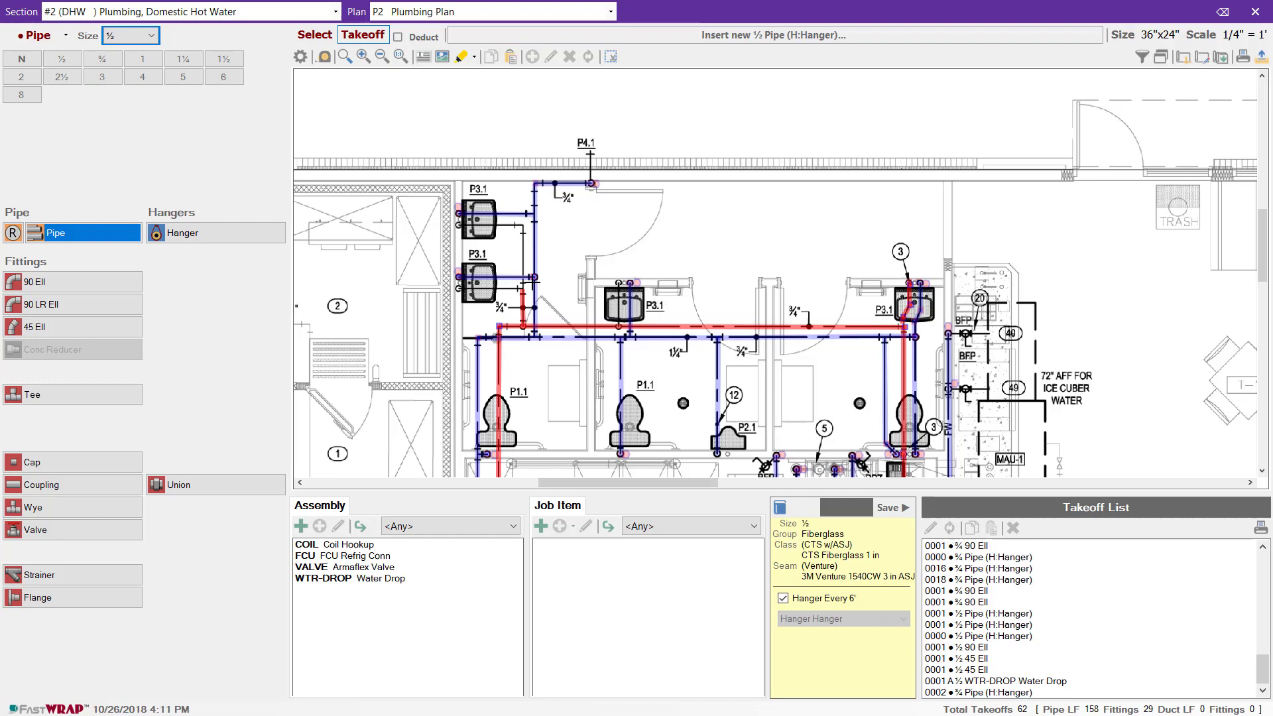
drag(523, 287, 459, 224)
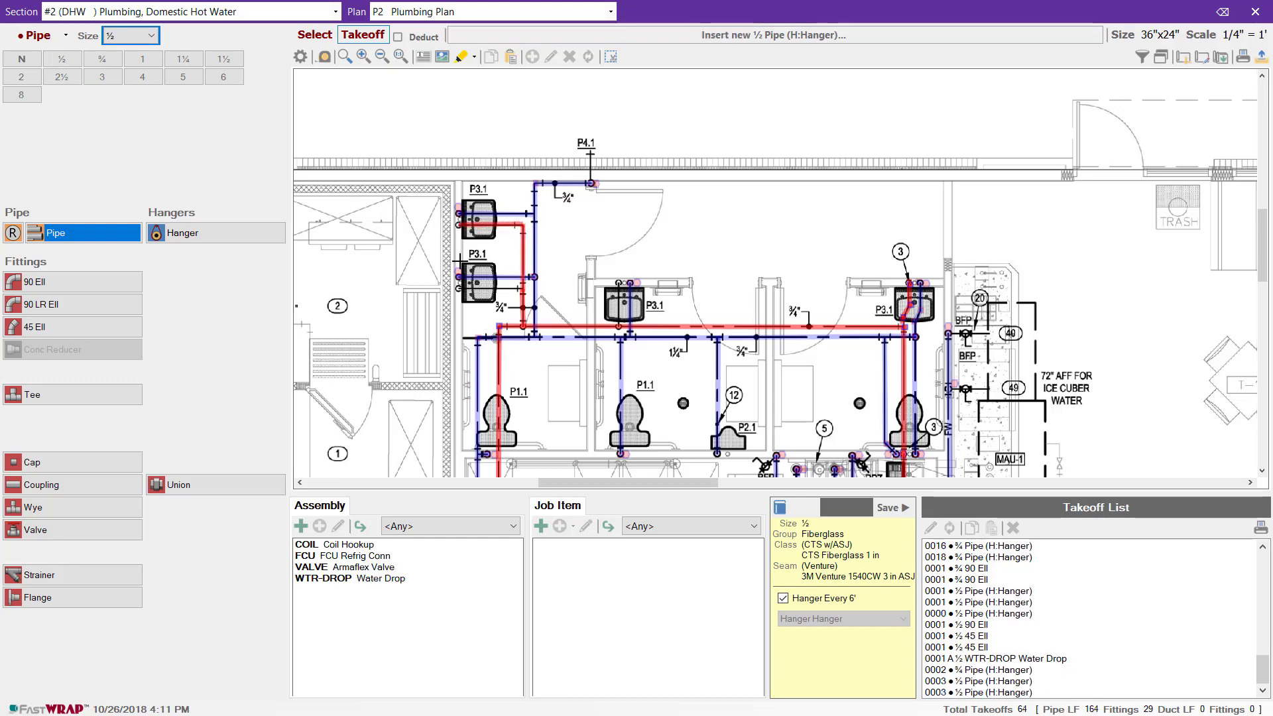
drag(456, 287, 523, 290)
Step: Place three ½ 90 Ell elbows at the pipe ends, then select the WTR-DROP assembly
click(60, 279)
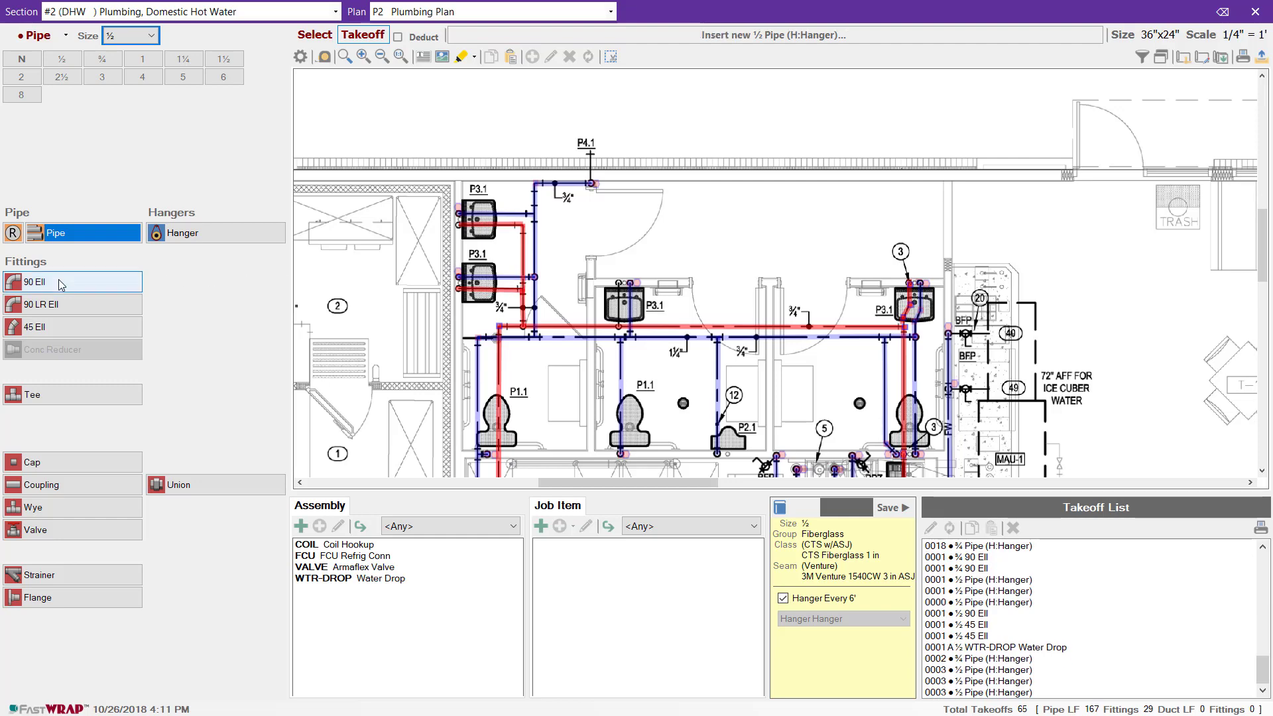
click(513, 230)
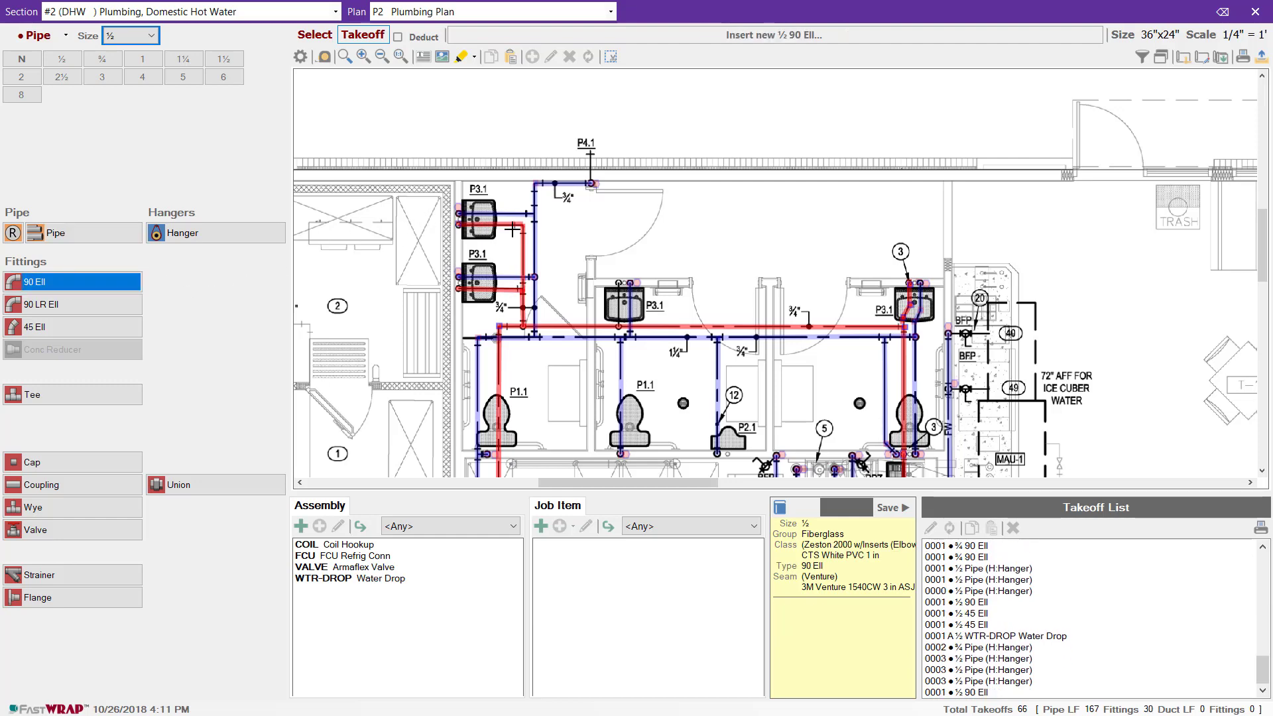
click(451, 289)
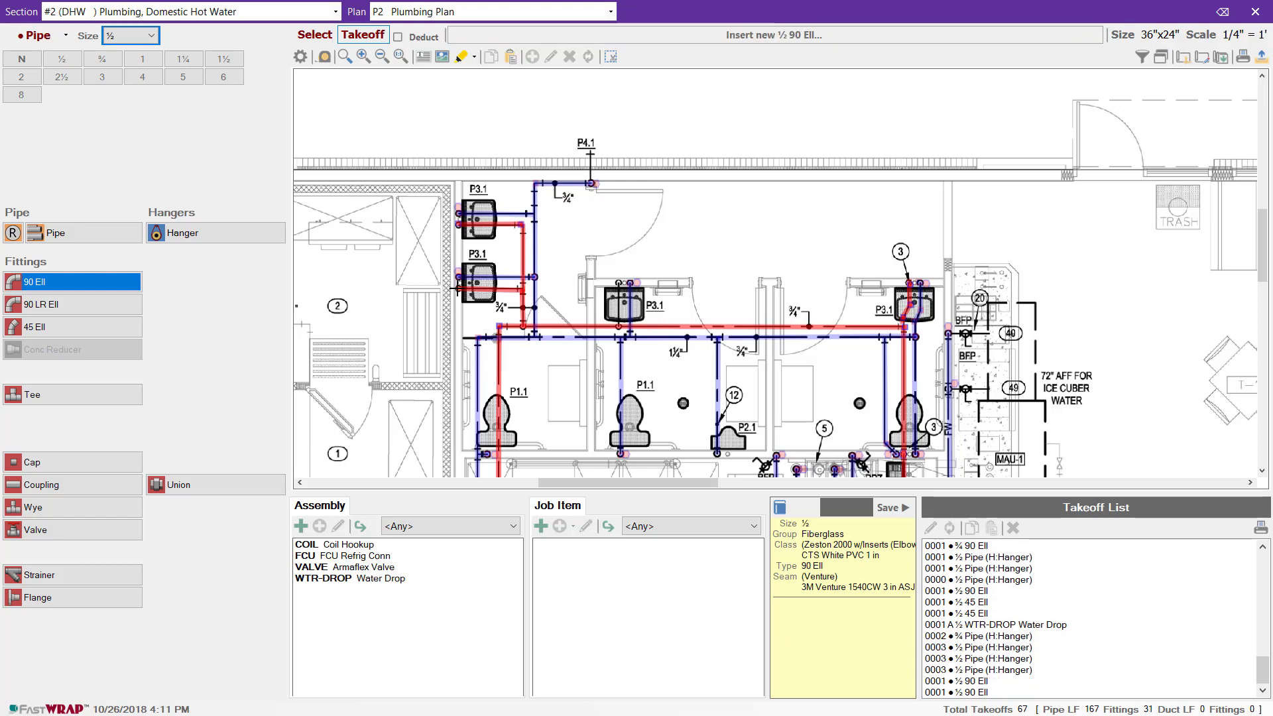
click(475, 334)
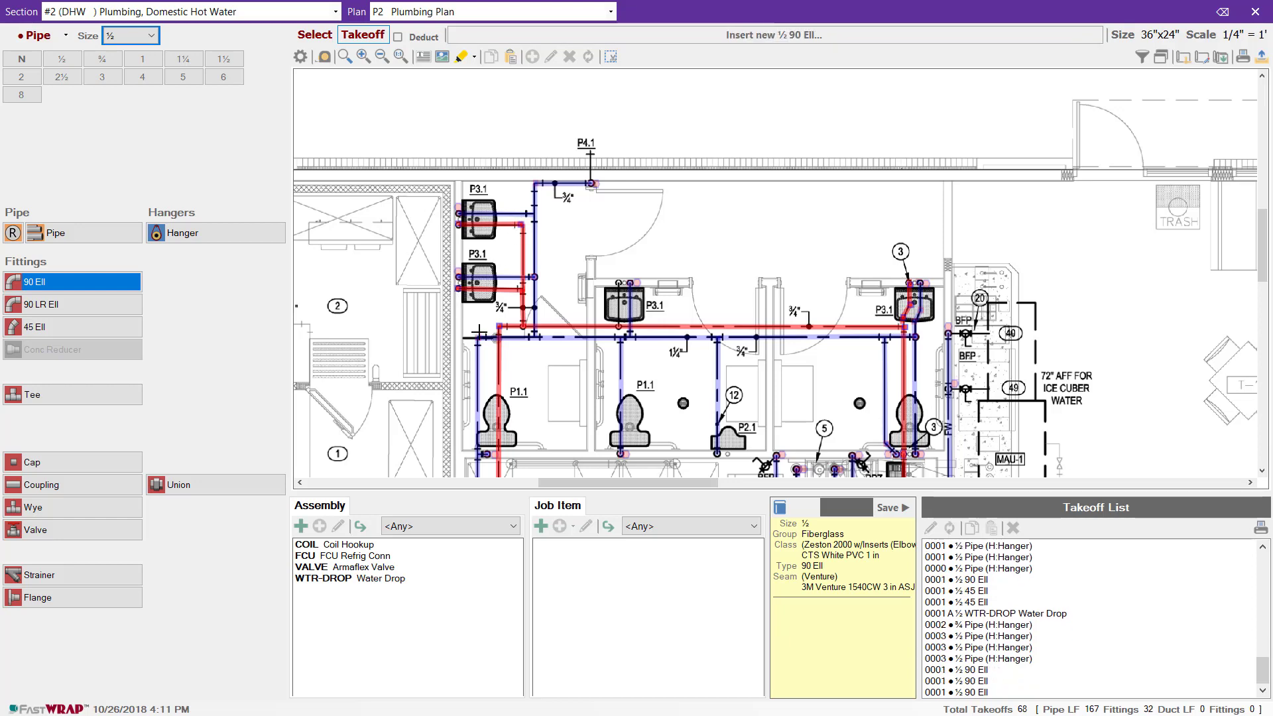
click(361, 595)
click(376, 581)
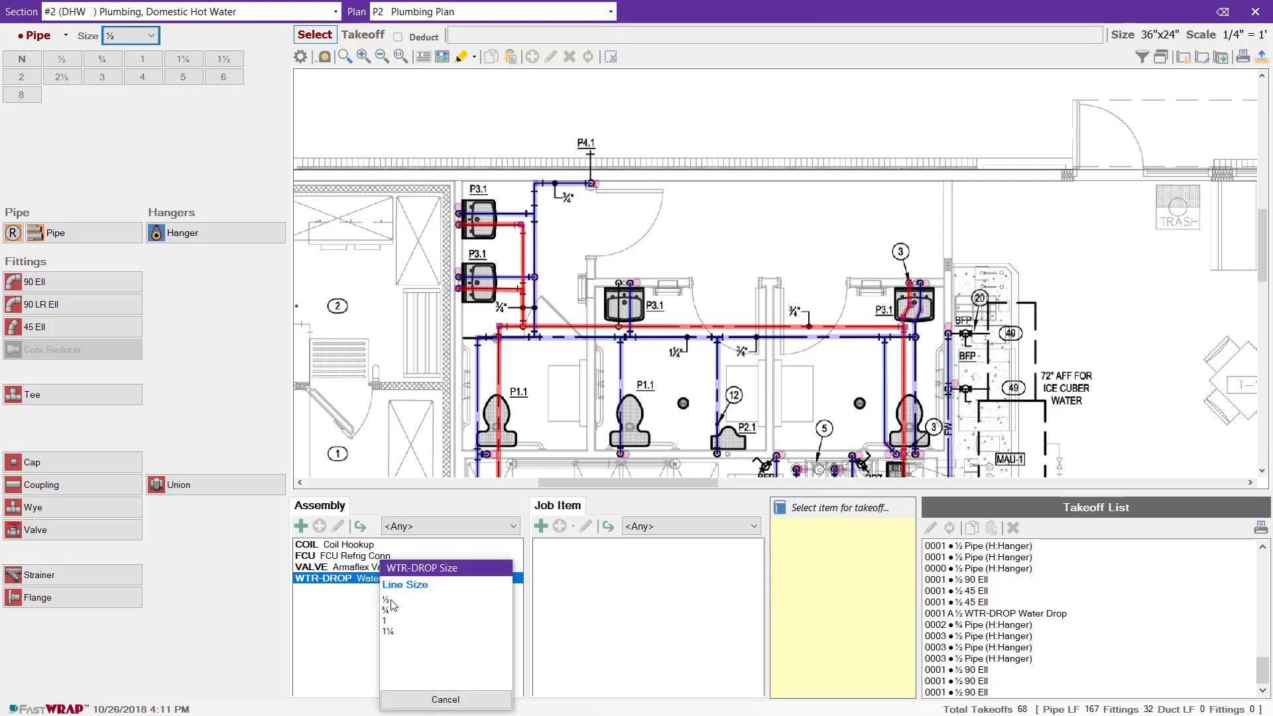
Step: Place two ½ WTR-DROP water drops on the plan, the first near fixture P3.1
click(391, 600)
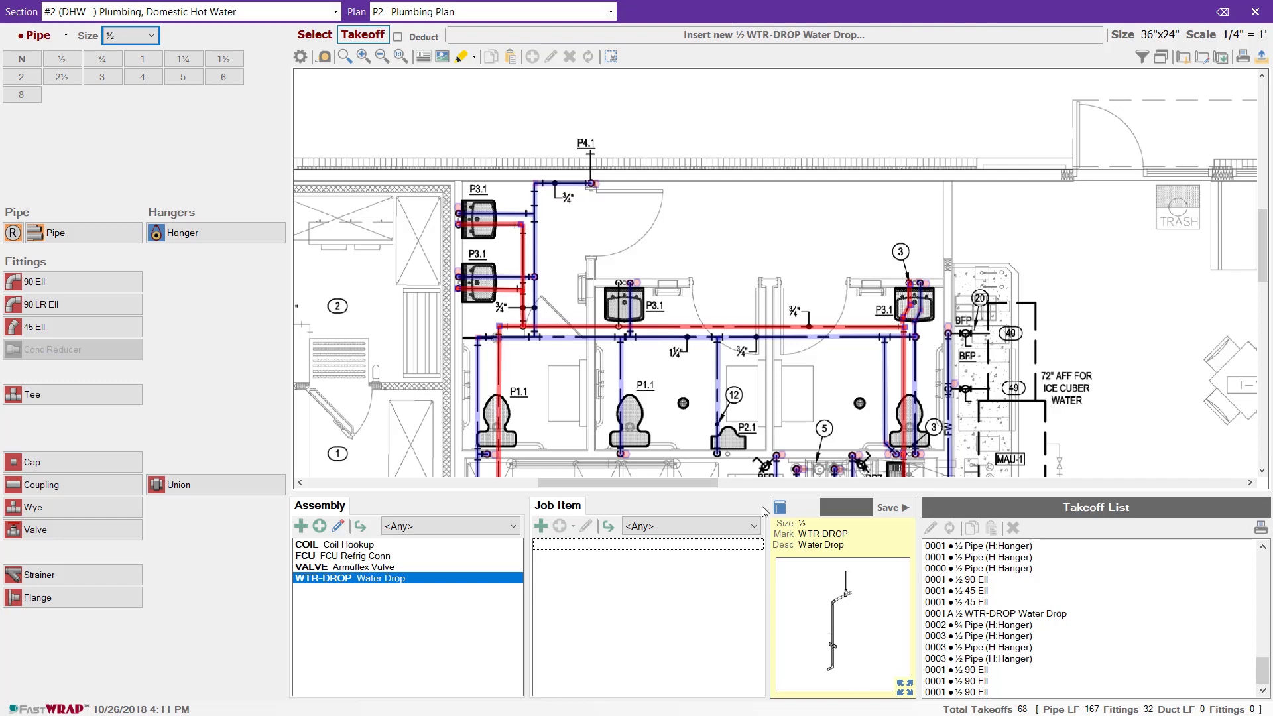
click(455, 292)
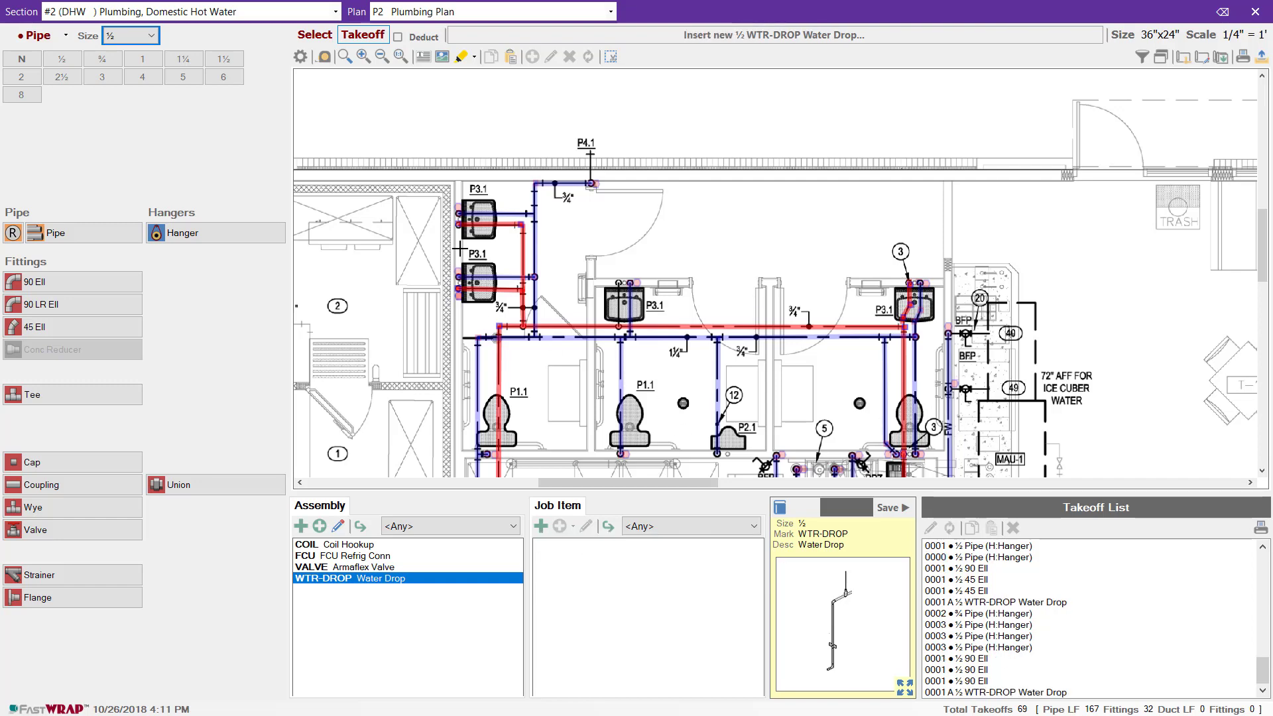
click(673, 337)
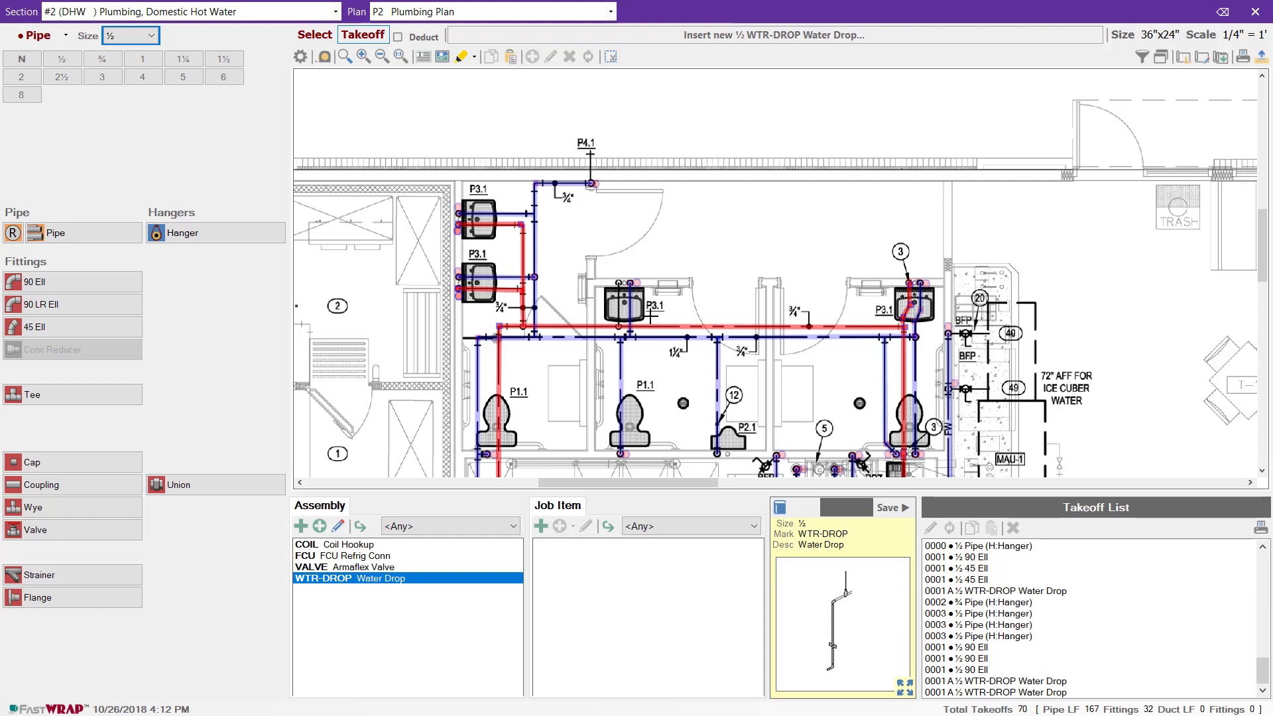
click(305, 15)
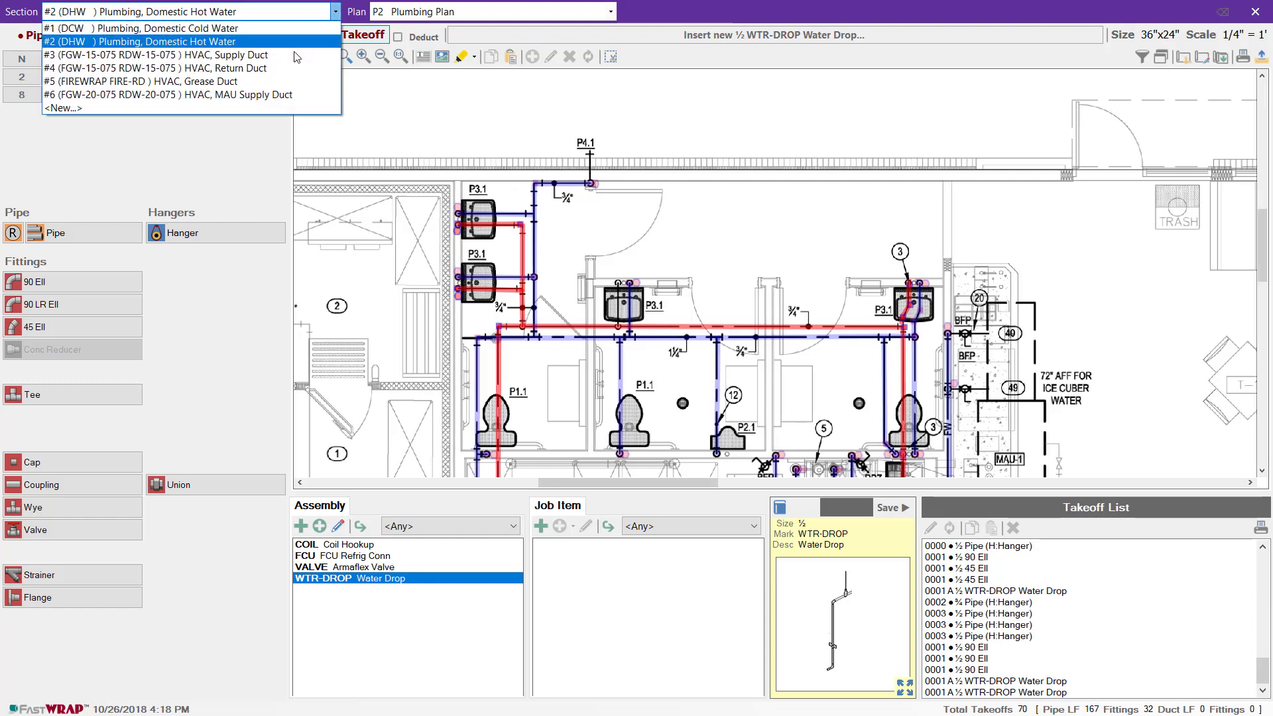
Step: In MAU Supply Duct, draw a 12x10 duct run from the riser and cap its bottom end
click(277, 95)
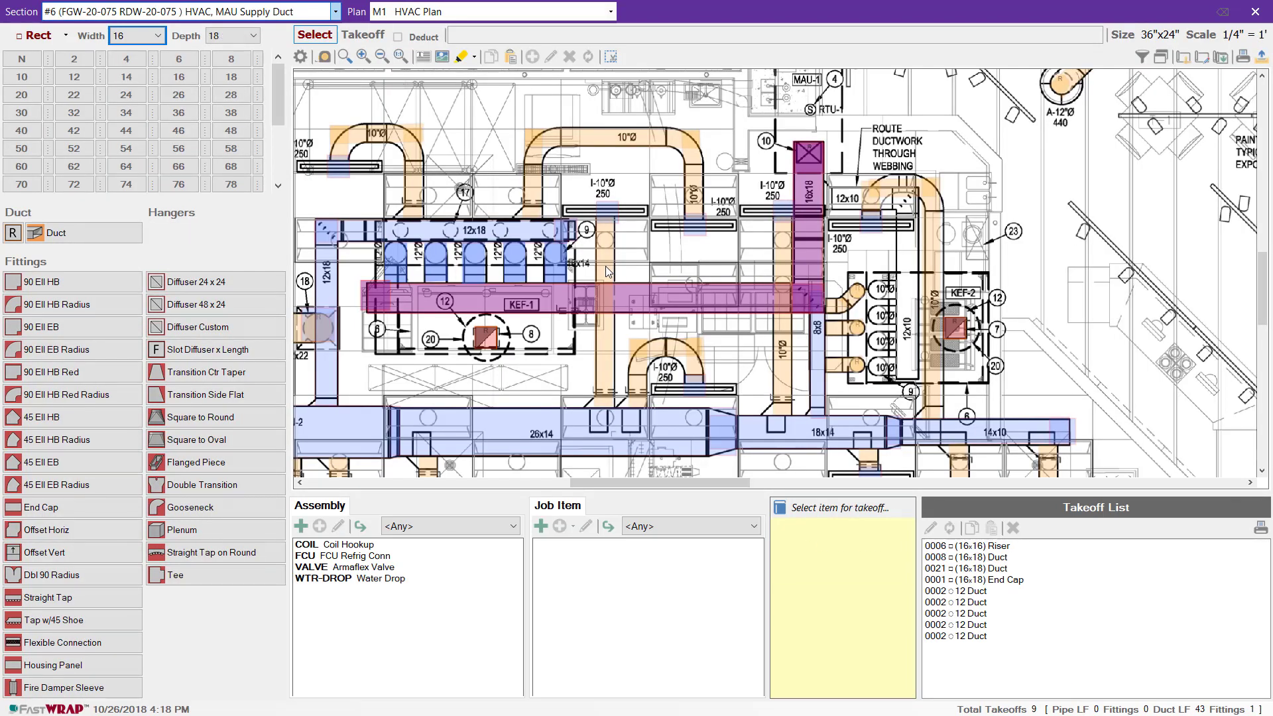
click(74, 76)
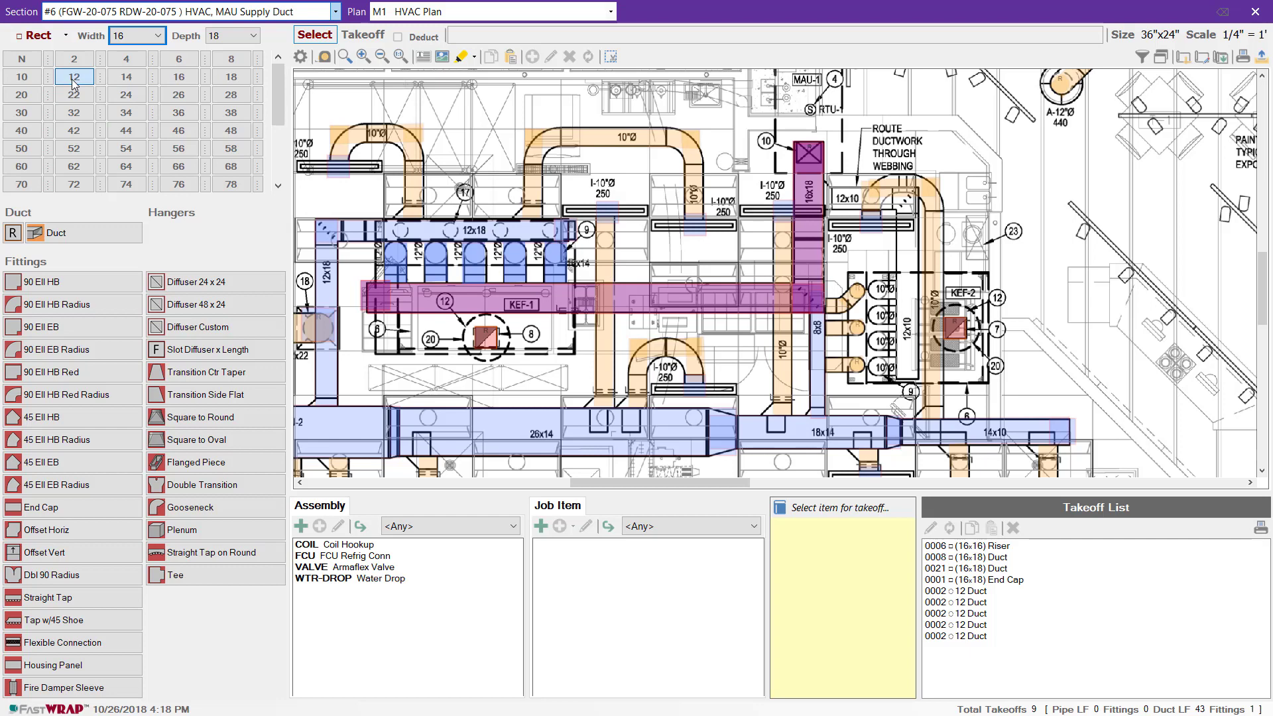
click(20, 78)
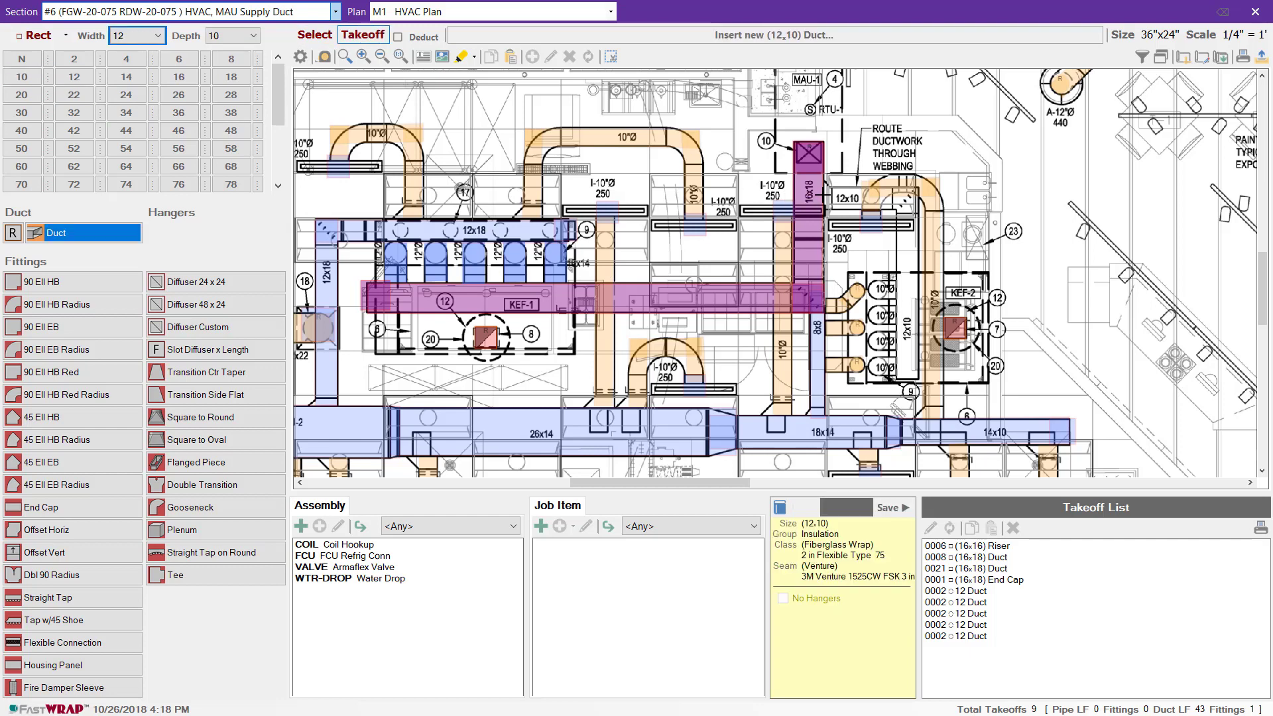
mouse_move(823, 194)
mouse_down()
mouse_move(918, 192)
mouse_move(909, 382)
mouse_up()
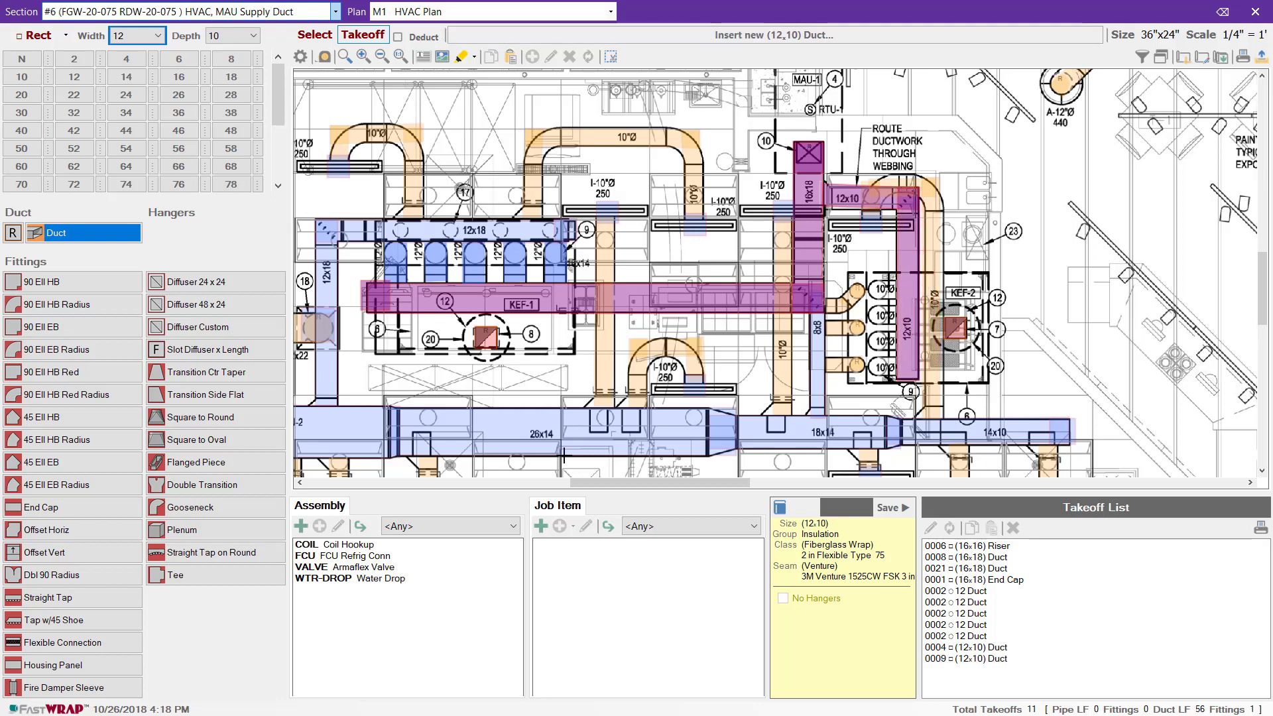
click(73, 507)
click(909, 376)
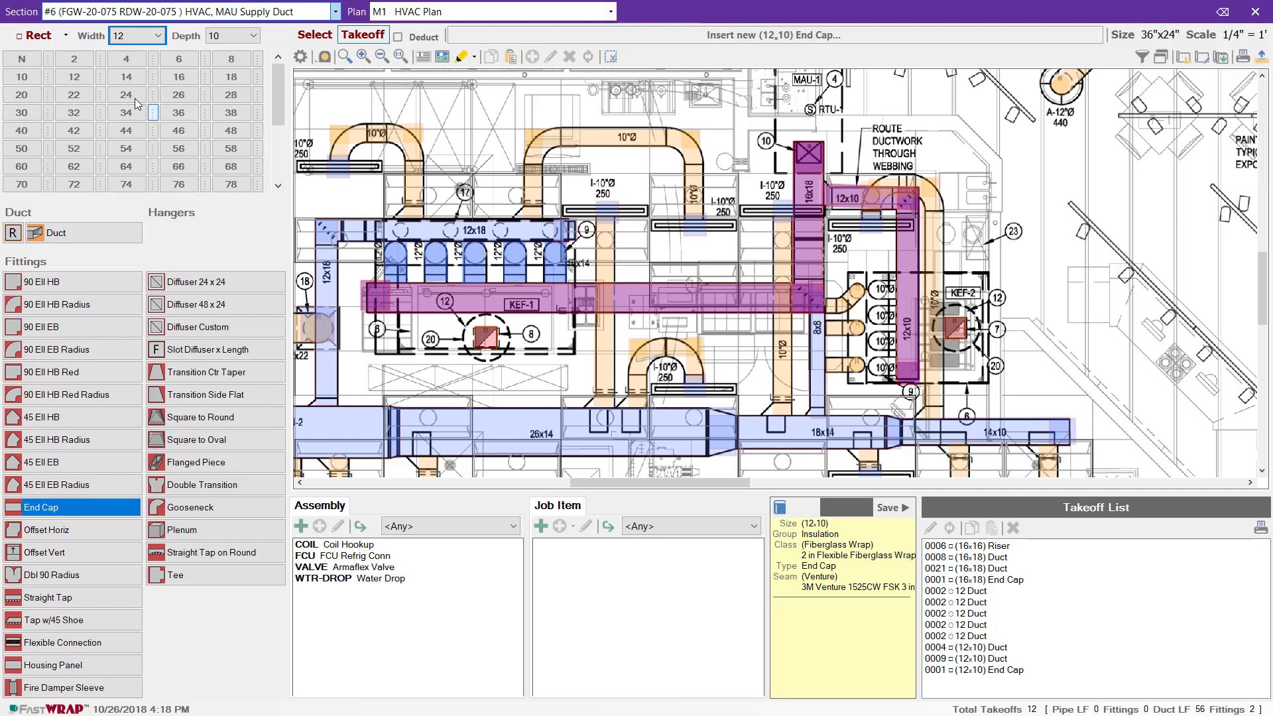
click(49, 38)
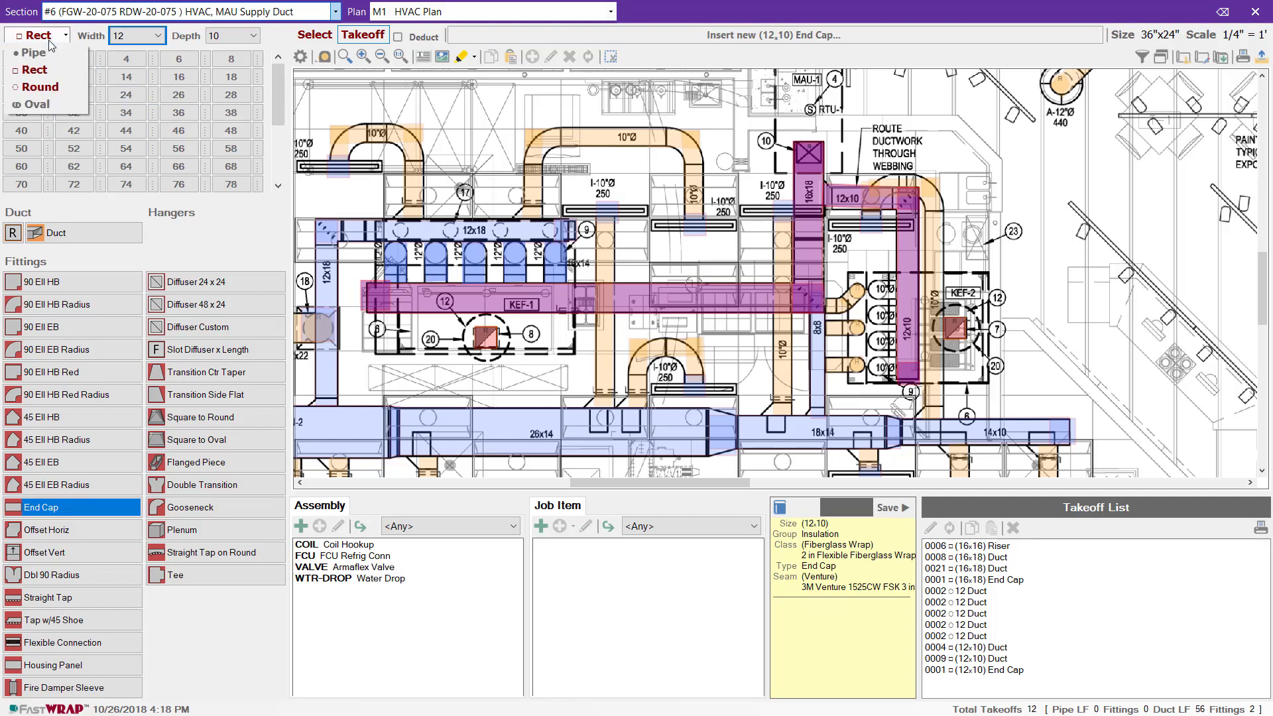
Step: Place 10-inch round ducts at each of the four 10Ø circles
click(41, 86)
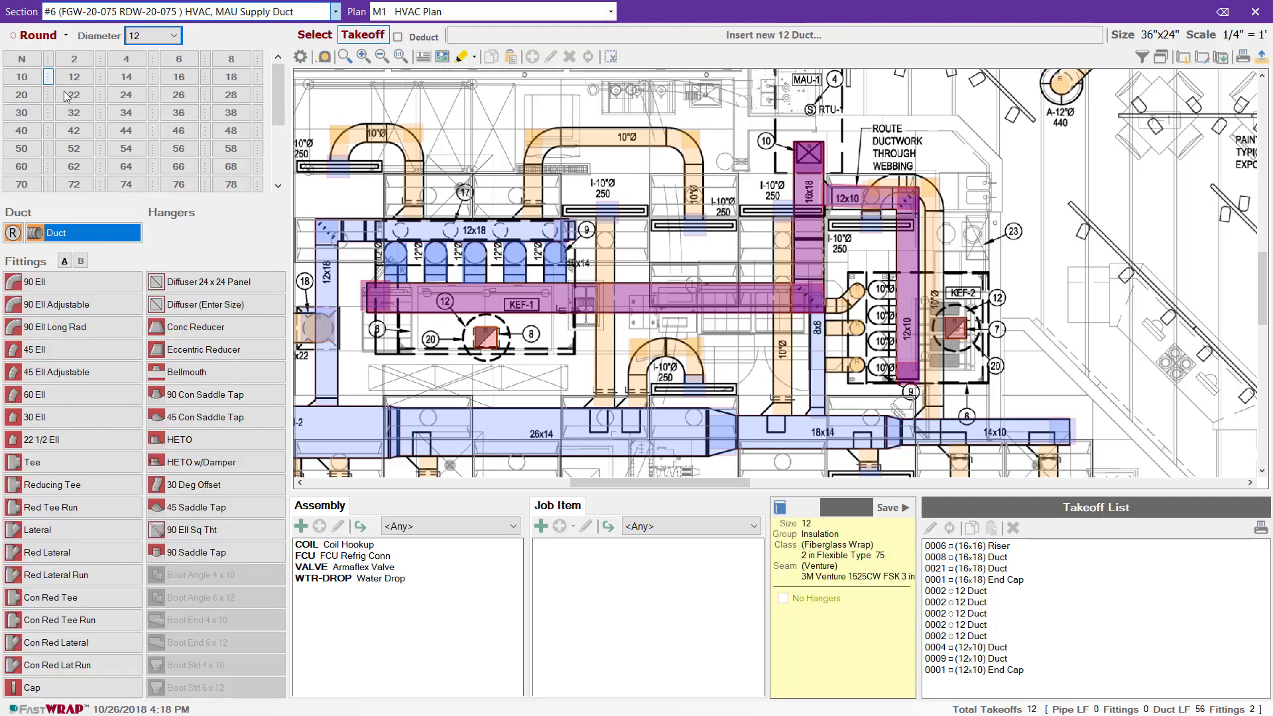
click(21, 77)
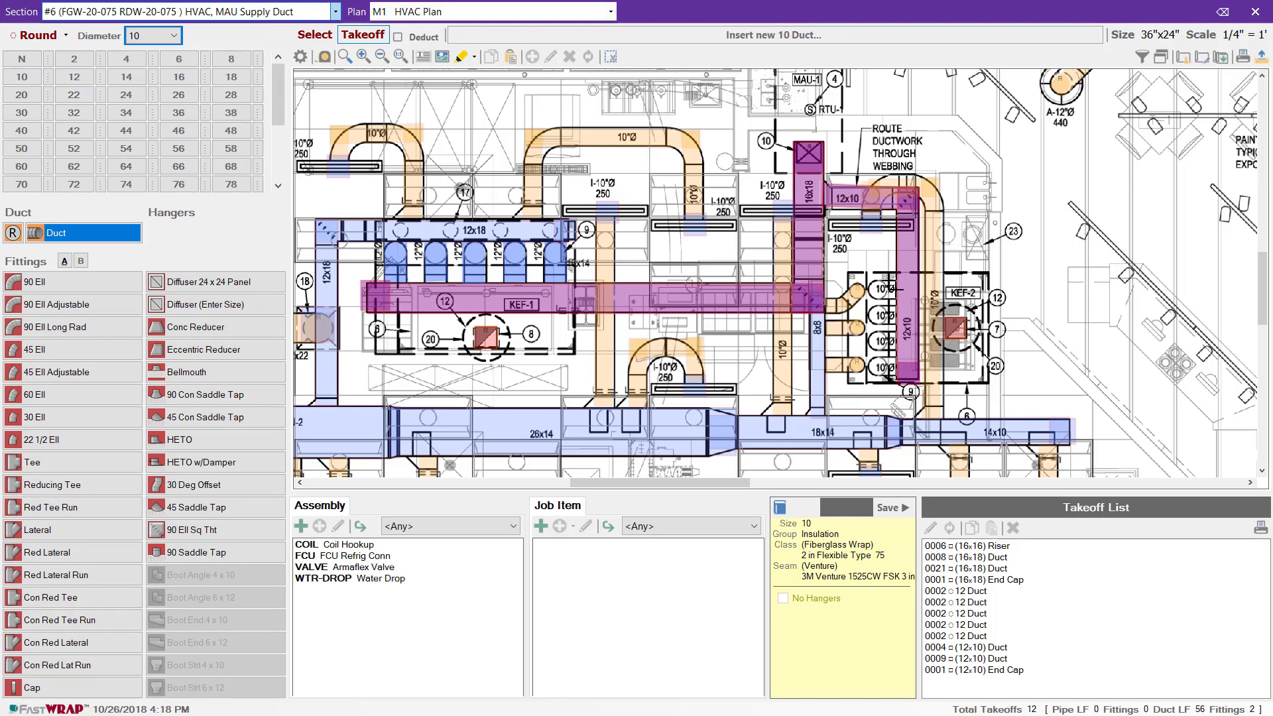
click(873, 289)
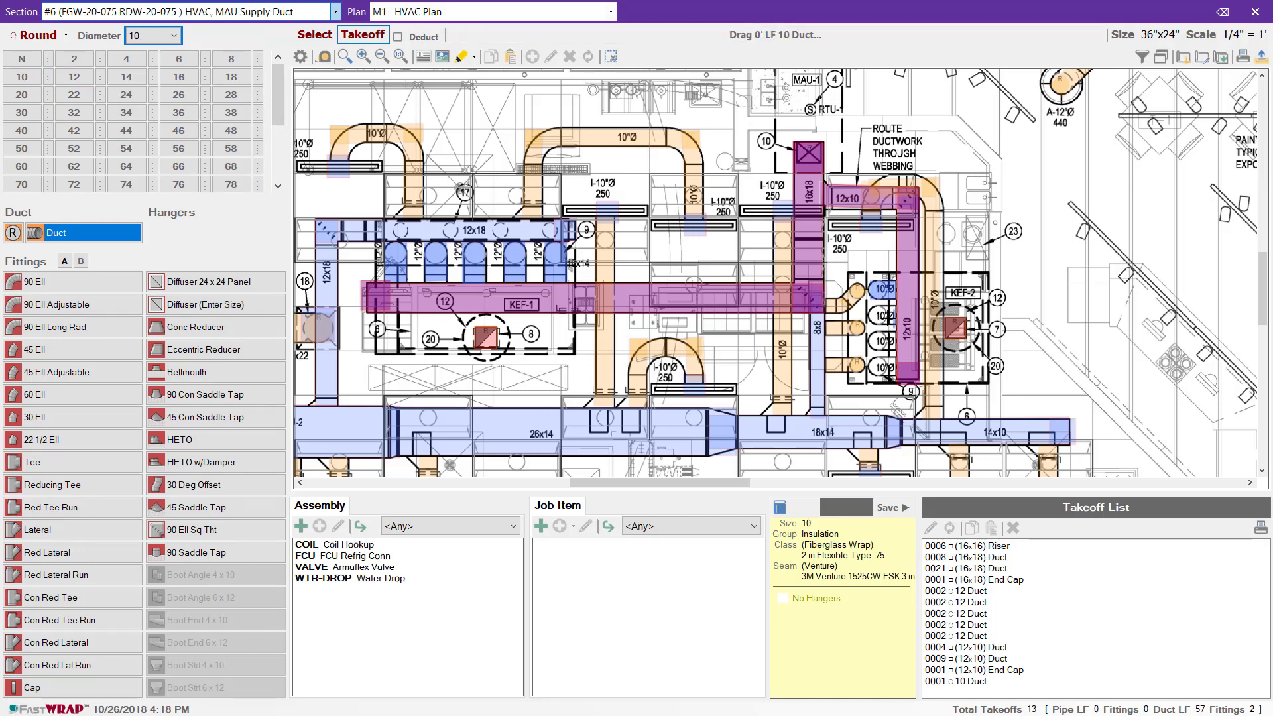
click(875, 317)
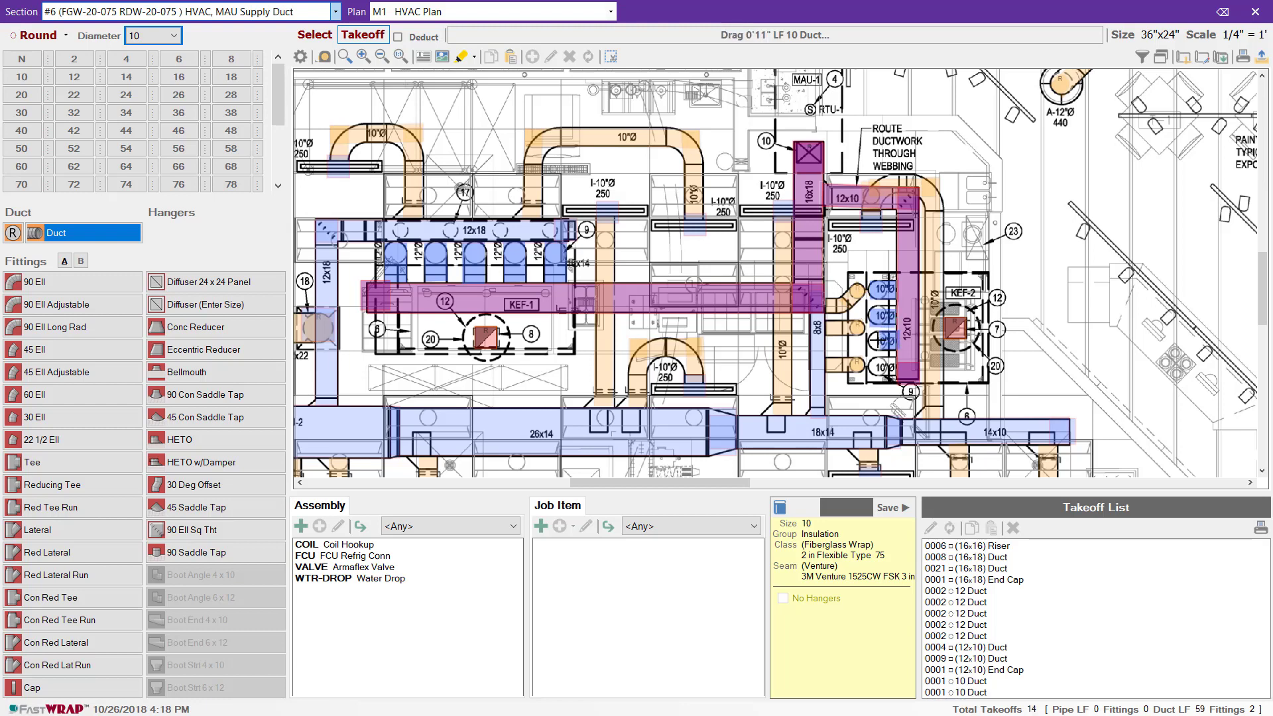
click(875, 342)
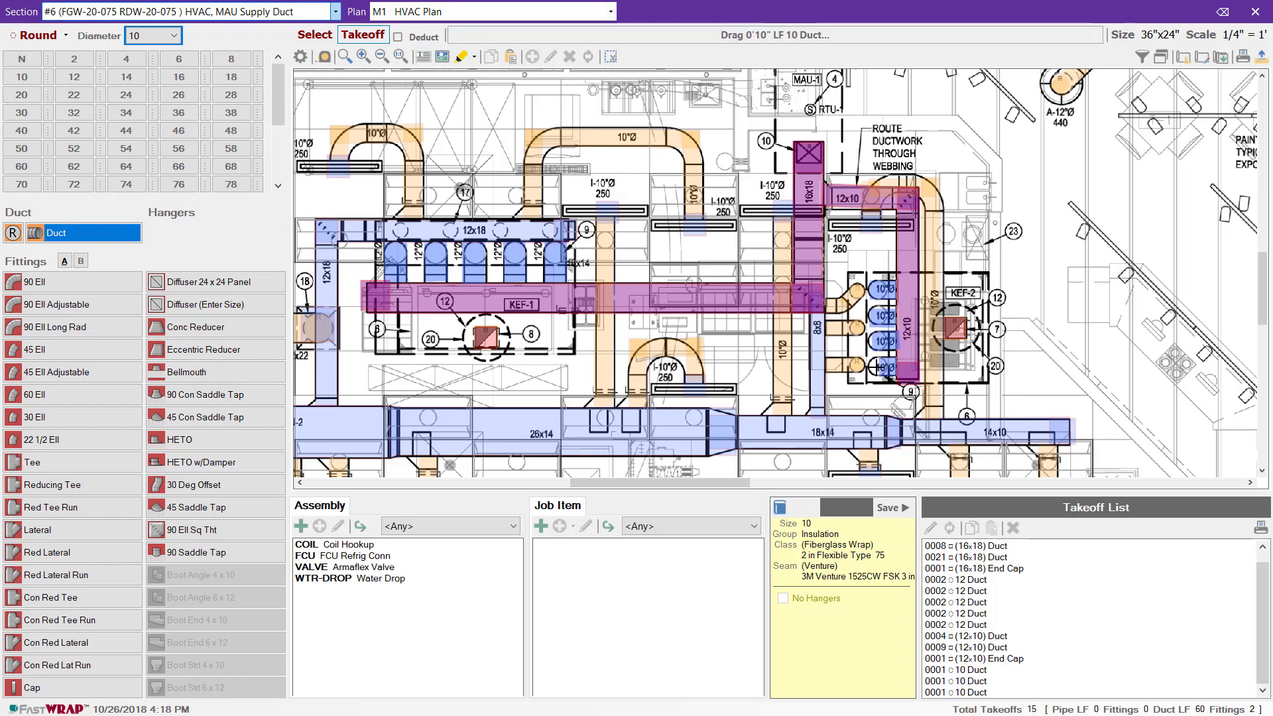
click(875, 367)
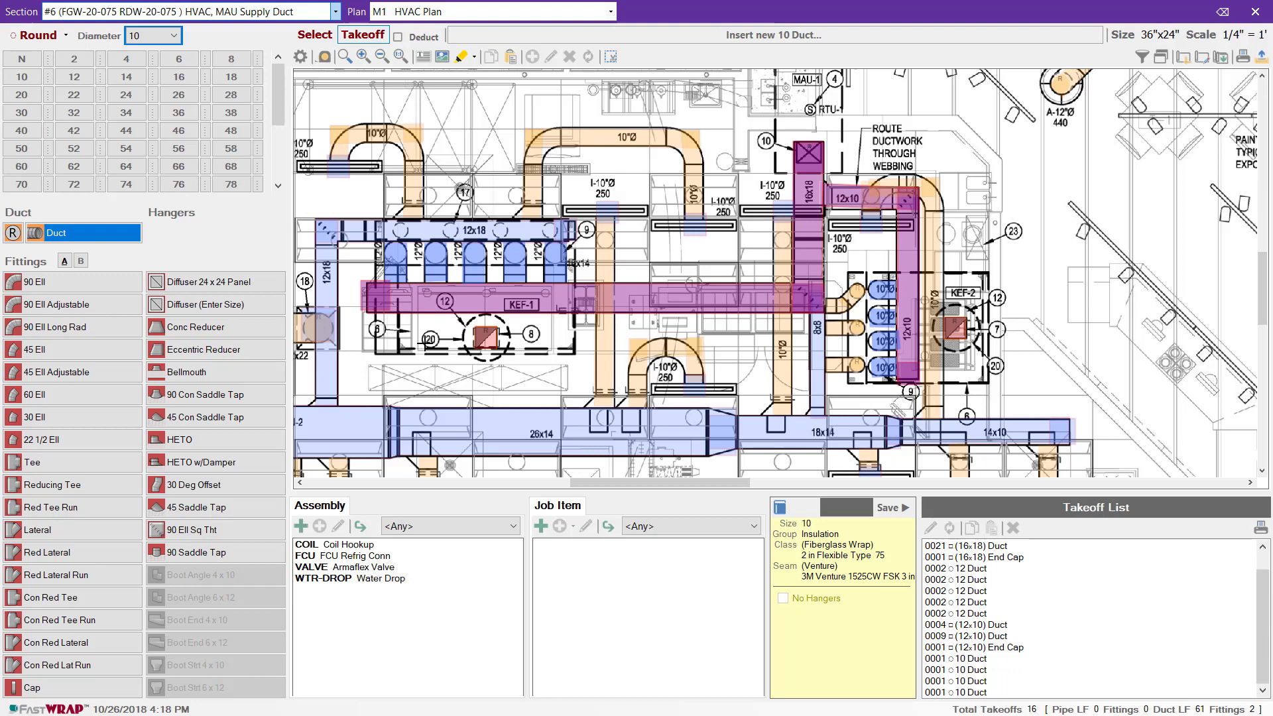
Step: Add four 10-inch risers with a custom length at the round ducts, then close the takeoff
click(12, 236)
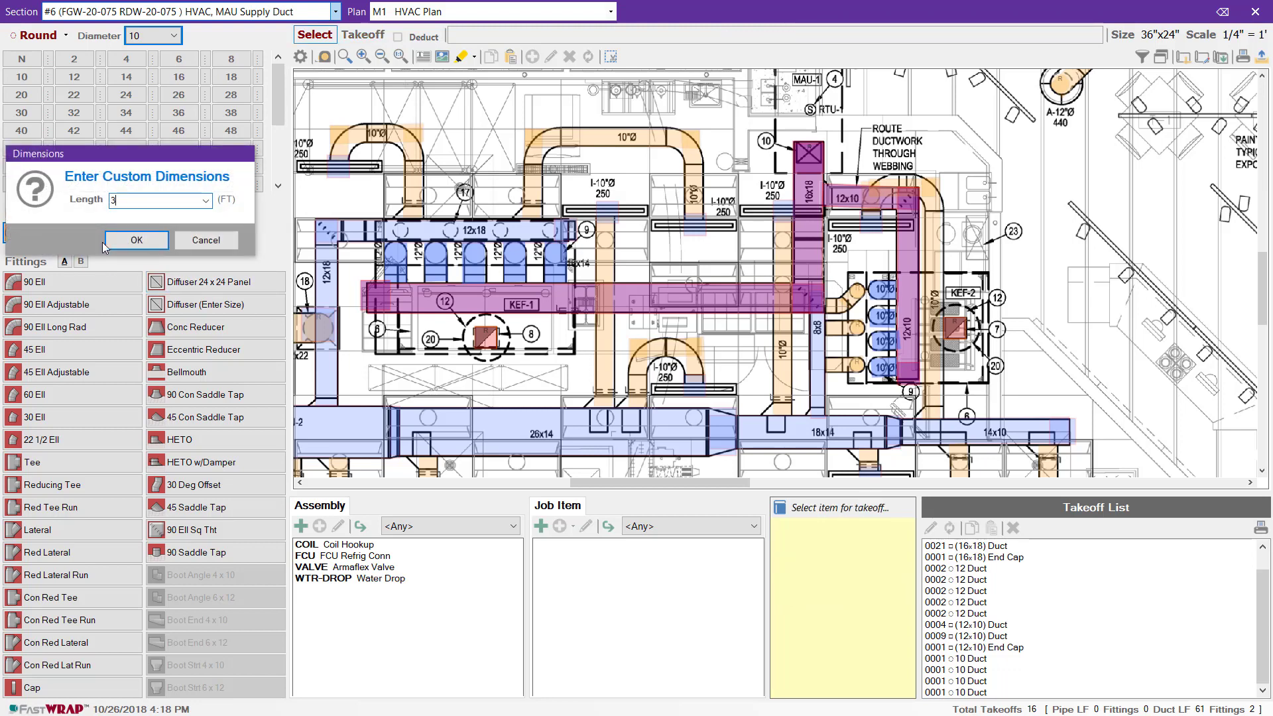
click(129, 243)
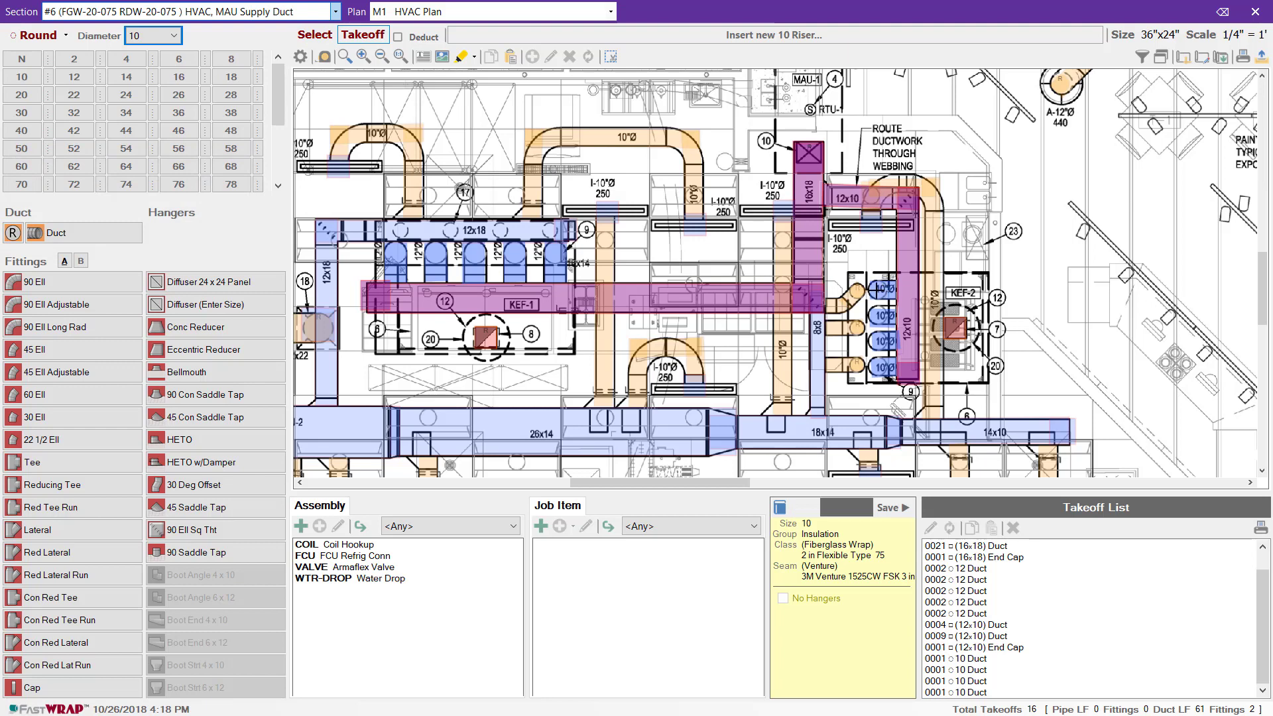
click(877, 289)
click(876, 328)
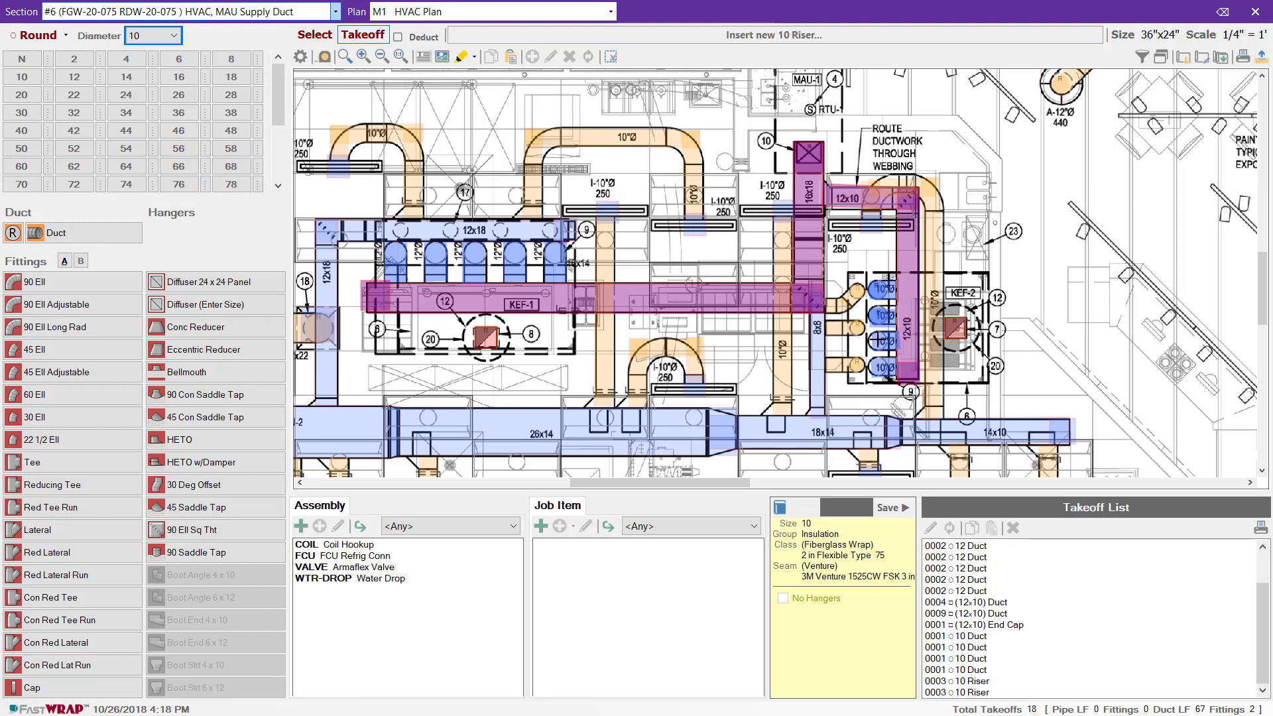
click(877, 339)
click(879, 366)
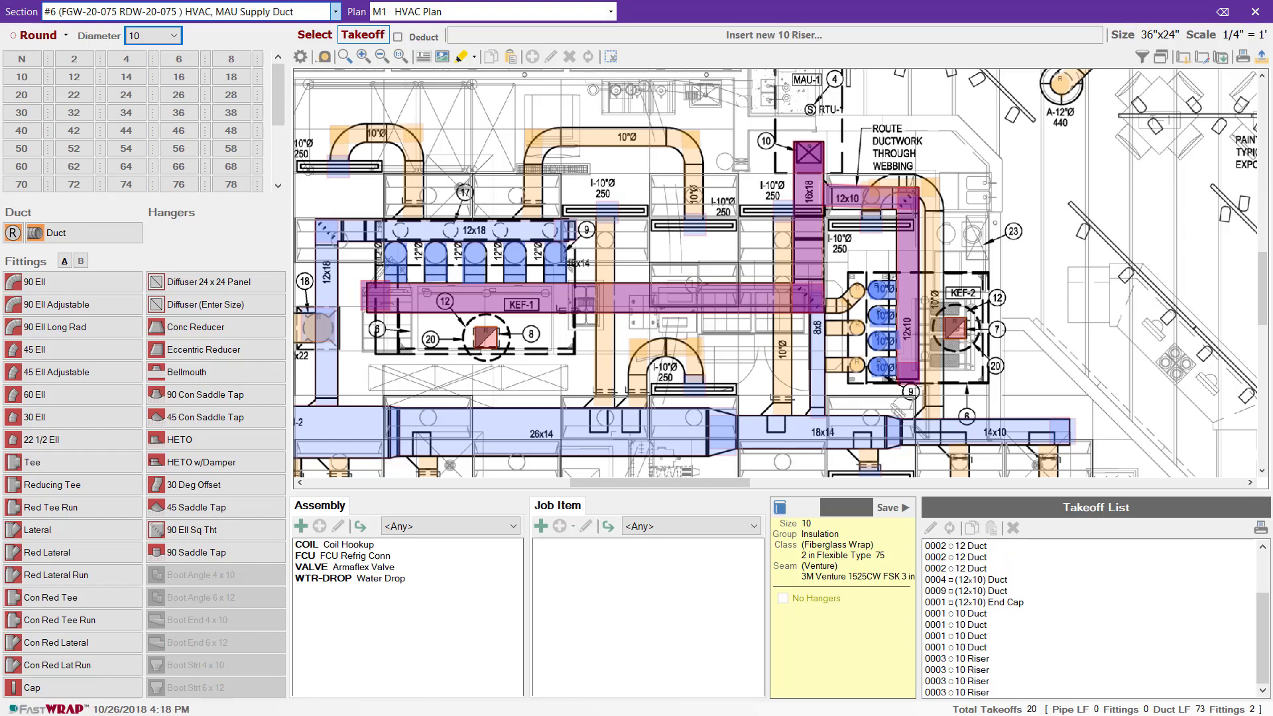
click(1255, 12)
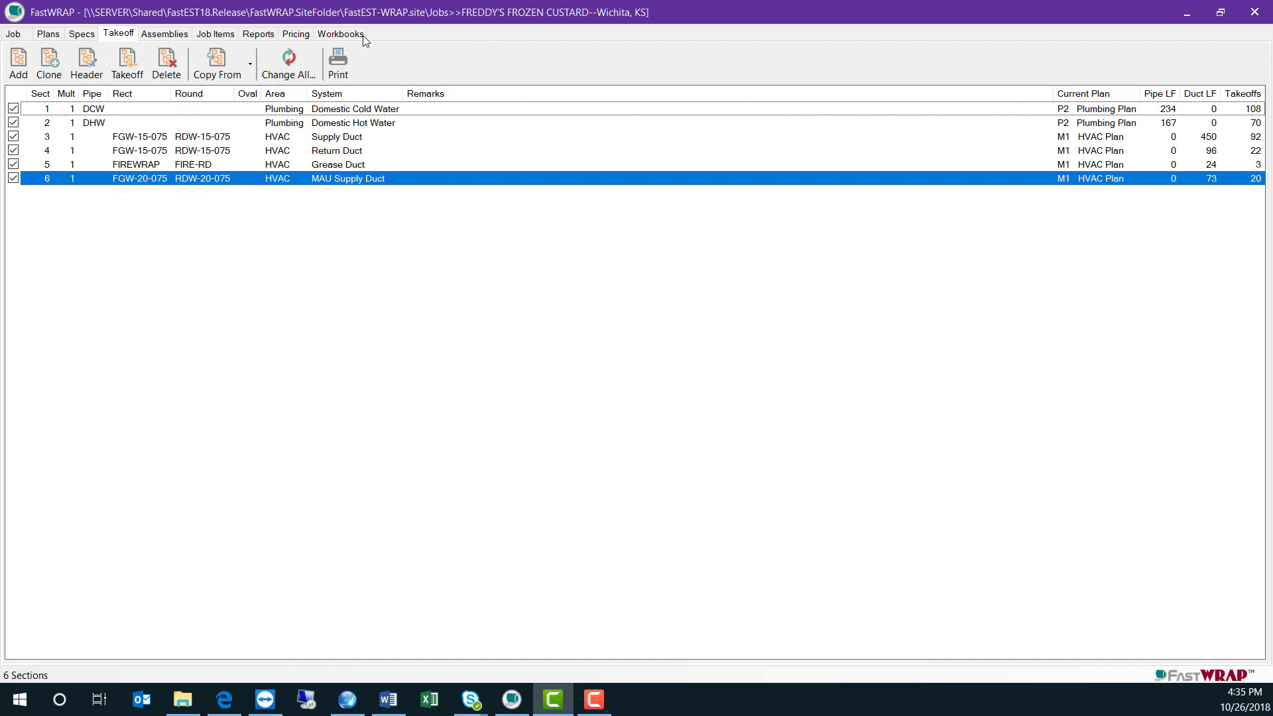
Step: Recalculate all sections, giving $4,132.27 total cost and 145.9 total hours
click(267, 38)
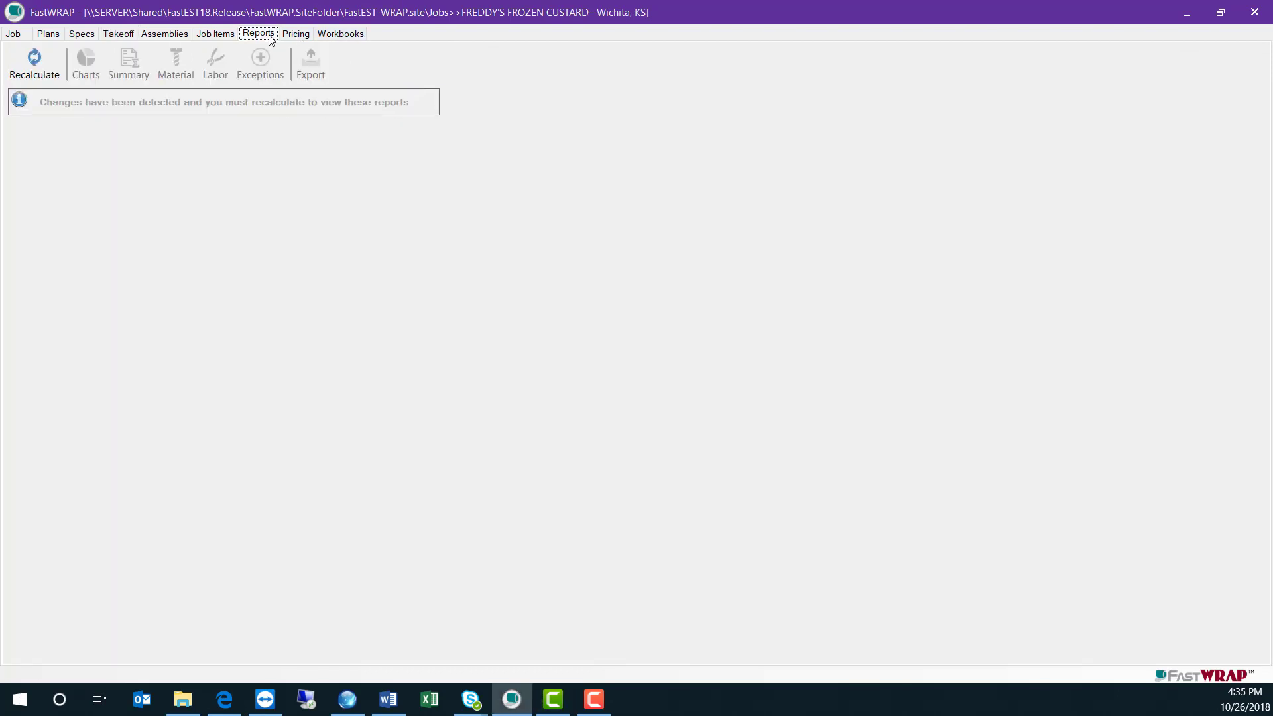
click(46, 73)
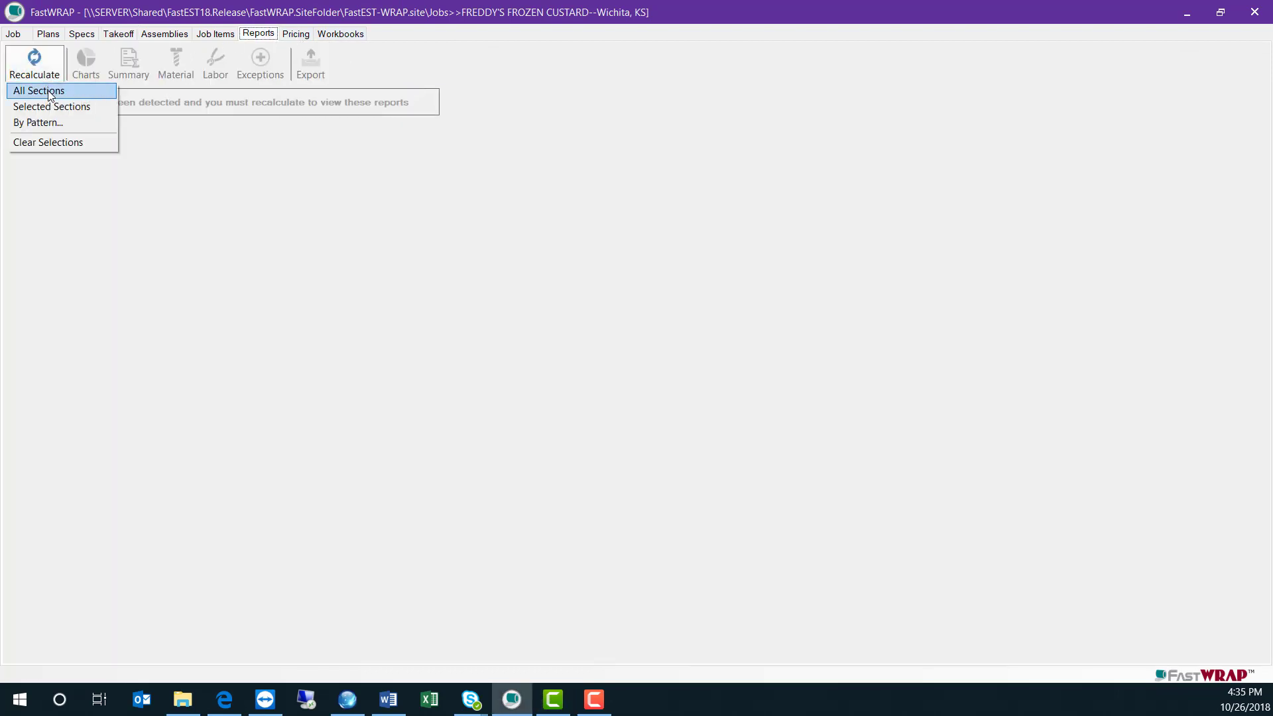
click(49, 97)
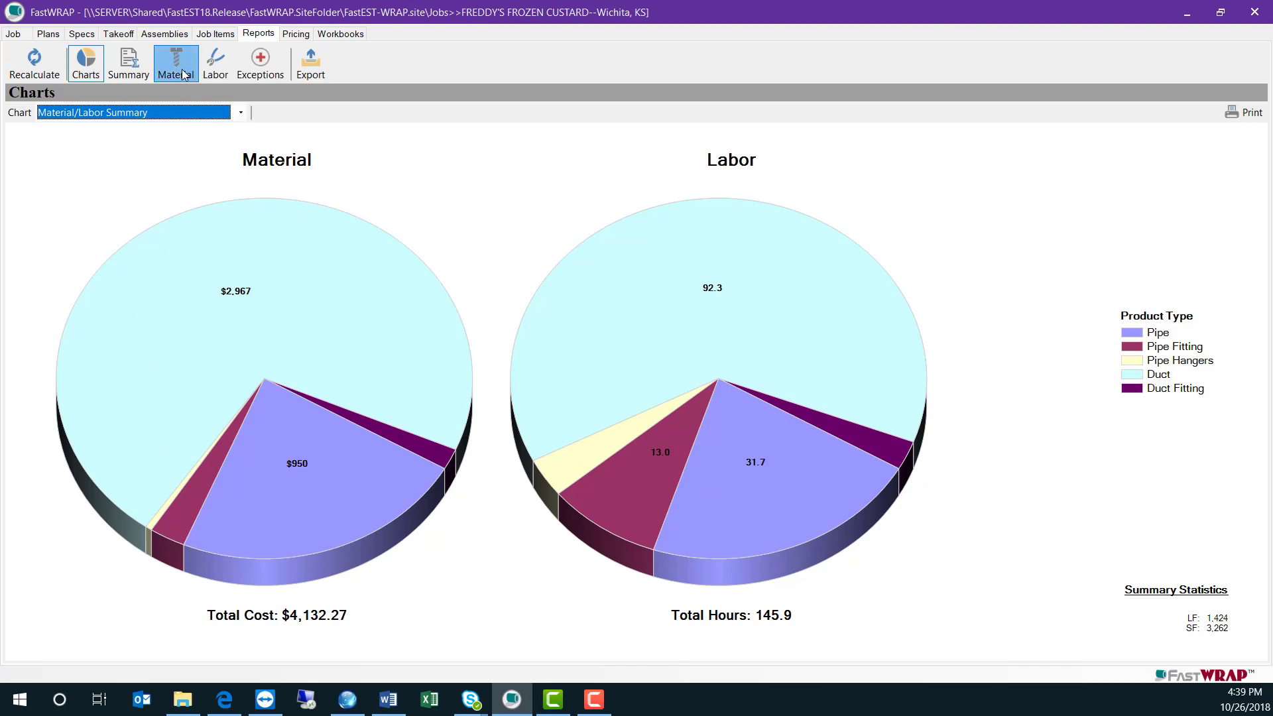
Step: Review the Pipe Insulation Fiberglass items in the Material report, then view the Pricing list
click(179, 66)
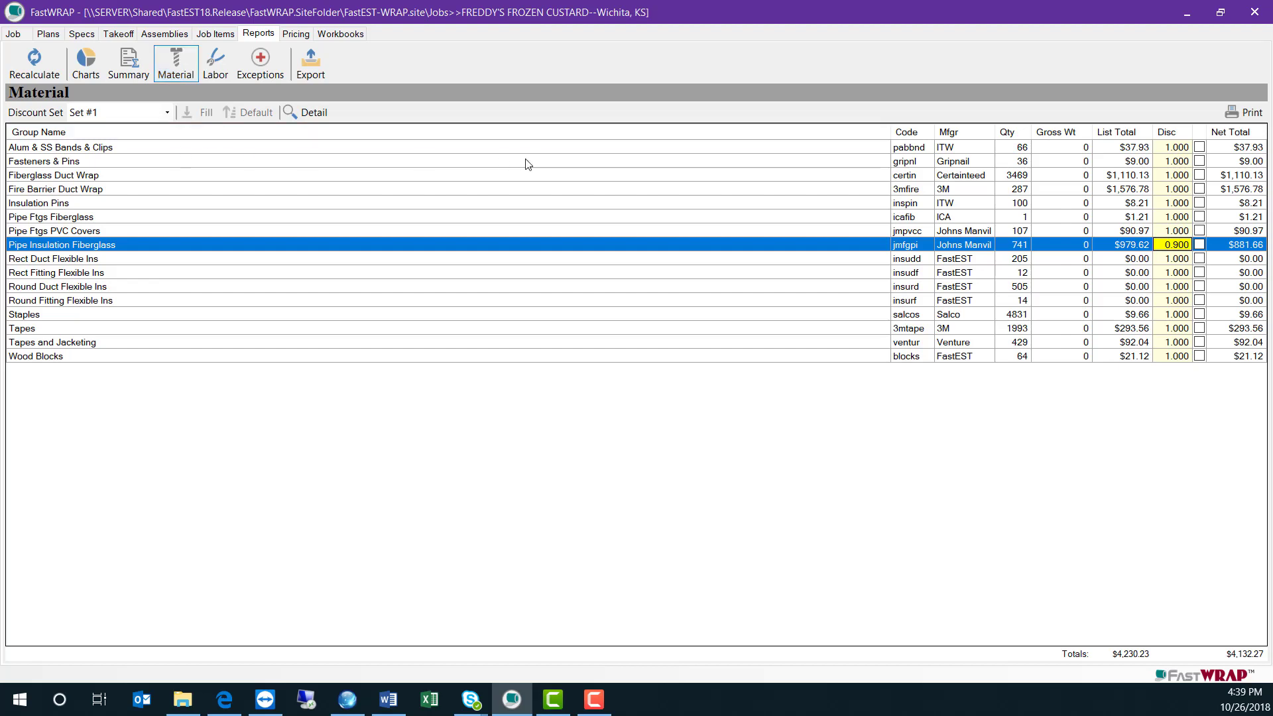
double_click(223, 248)
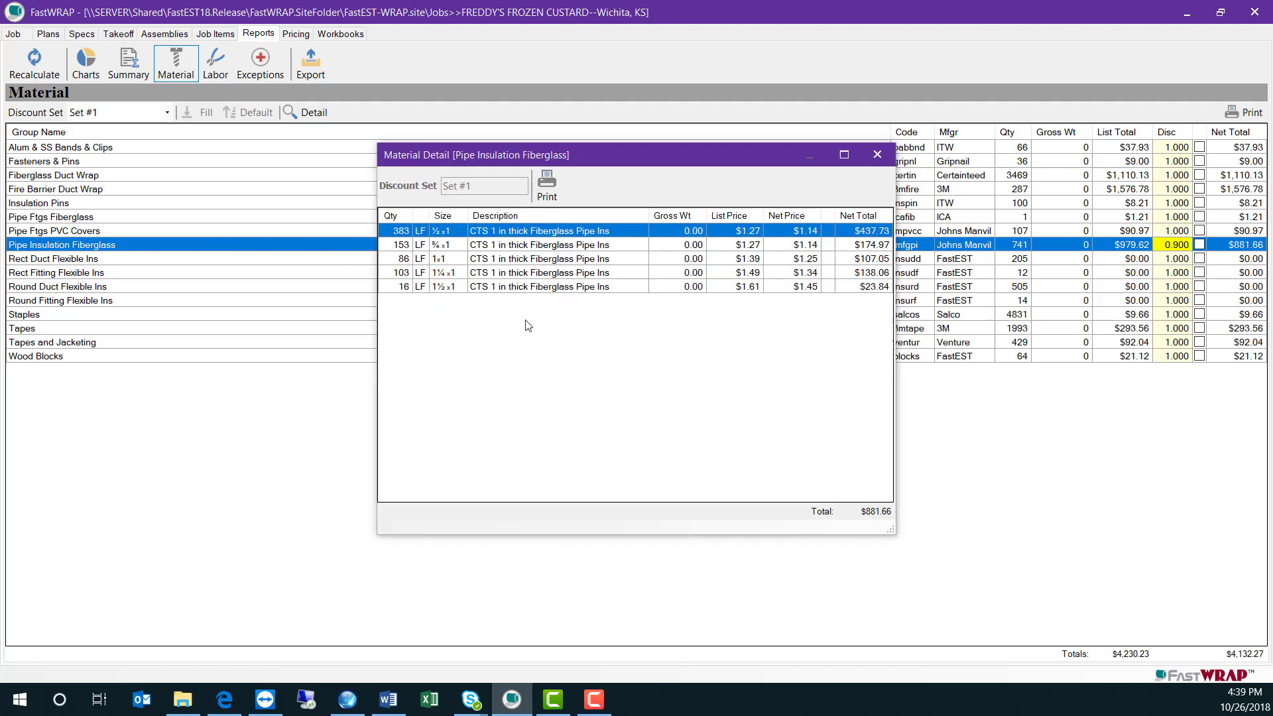
click(878, 155)
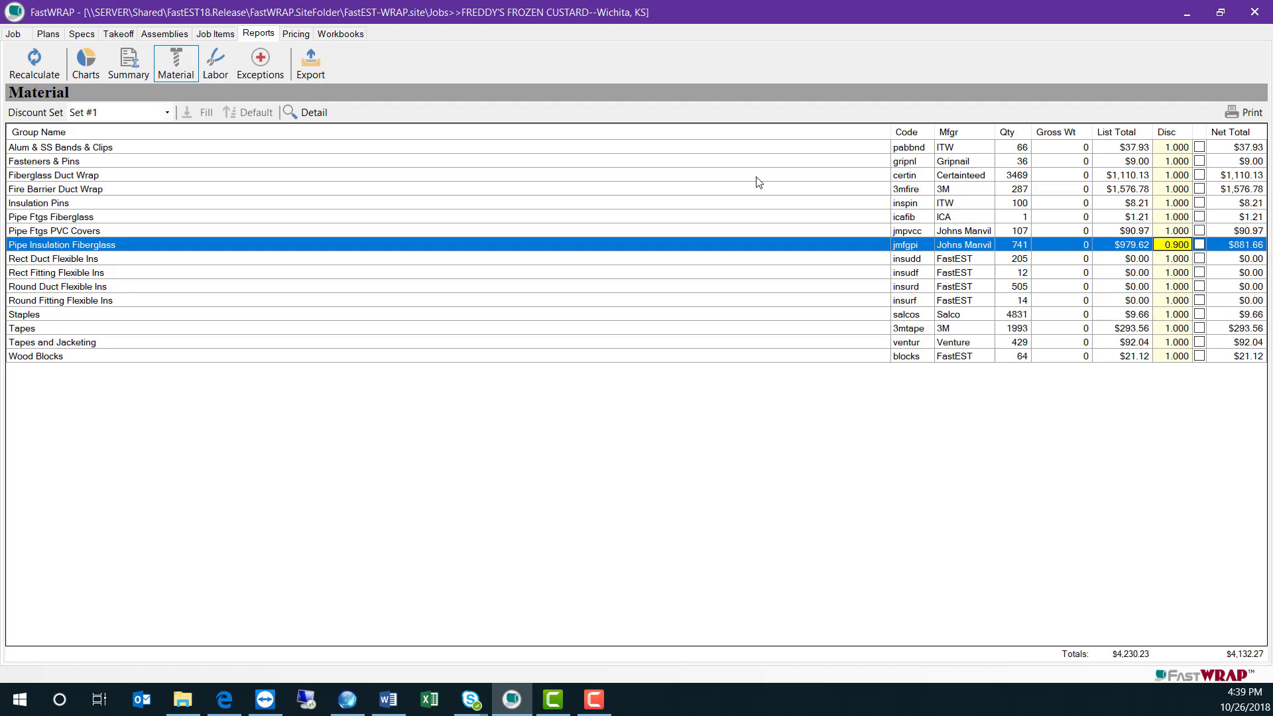
click(296, 34)
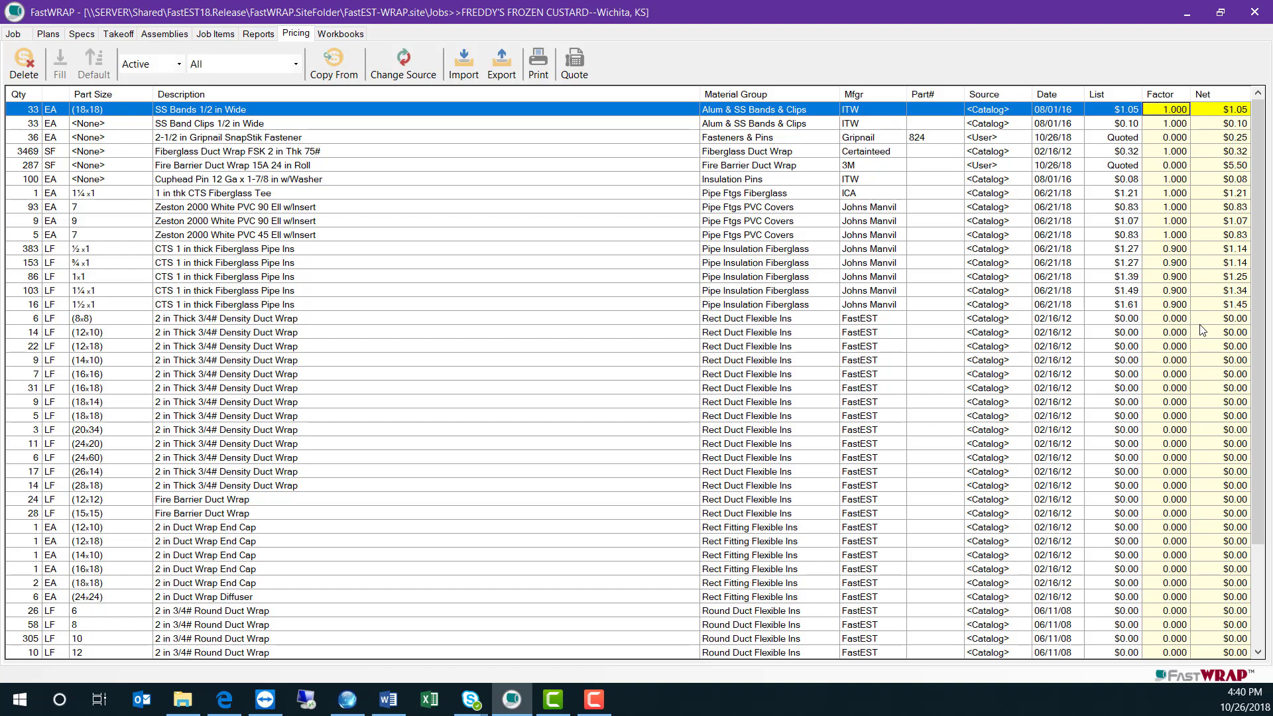
Step: Preview a Price Quote Request sheet, then show the Labor report
click(577, 76)
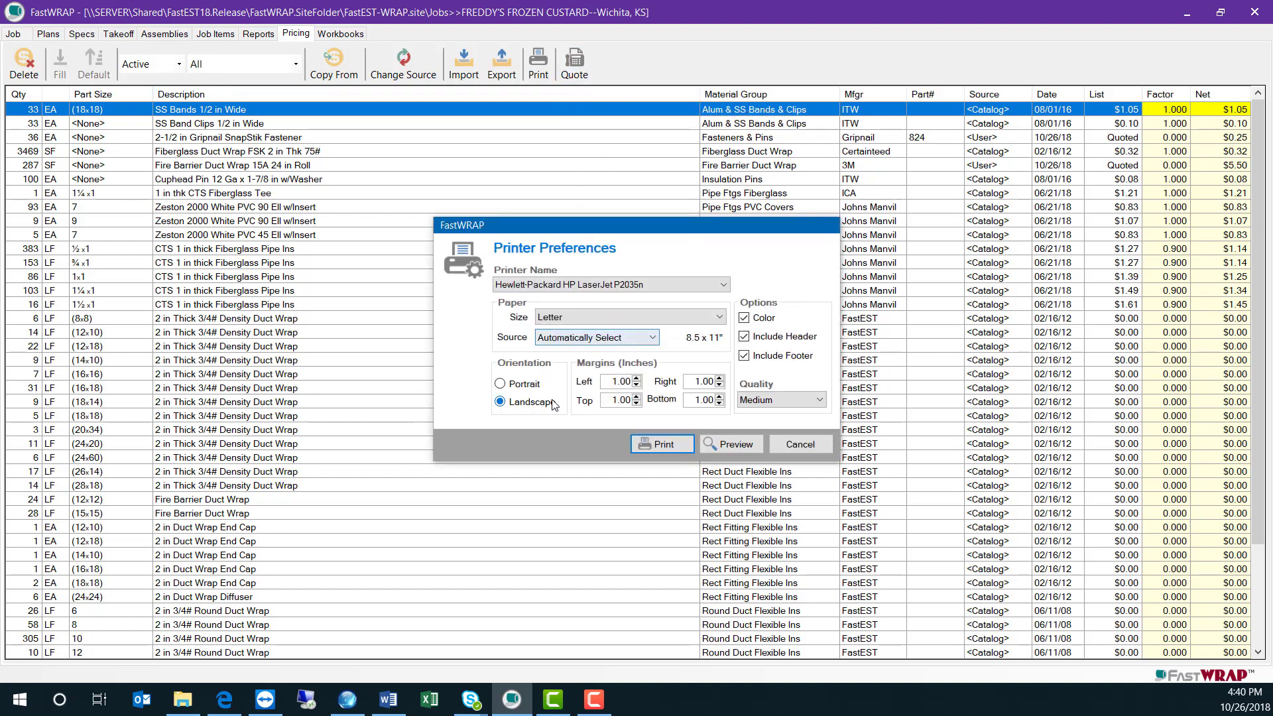
click(736, 446)
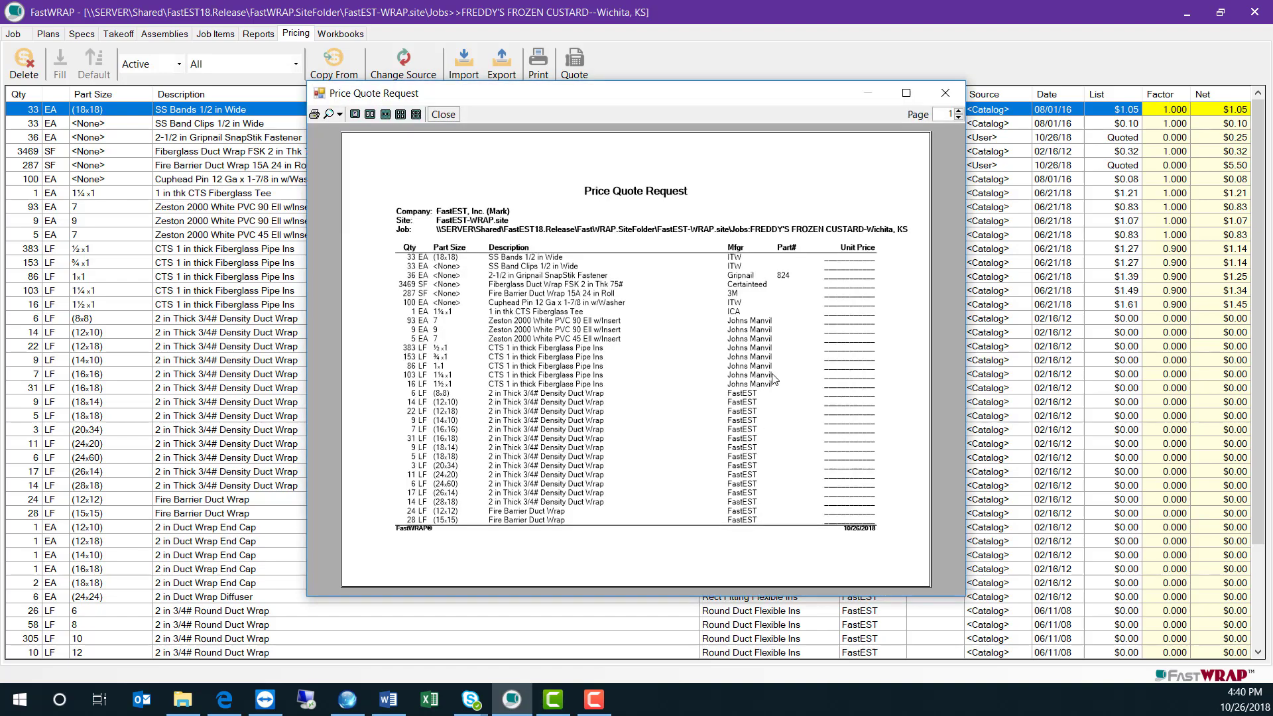
click(945, 93)
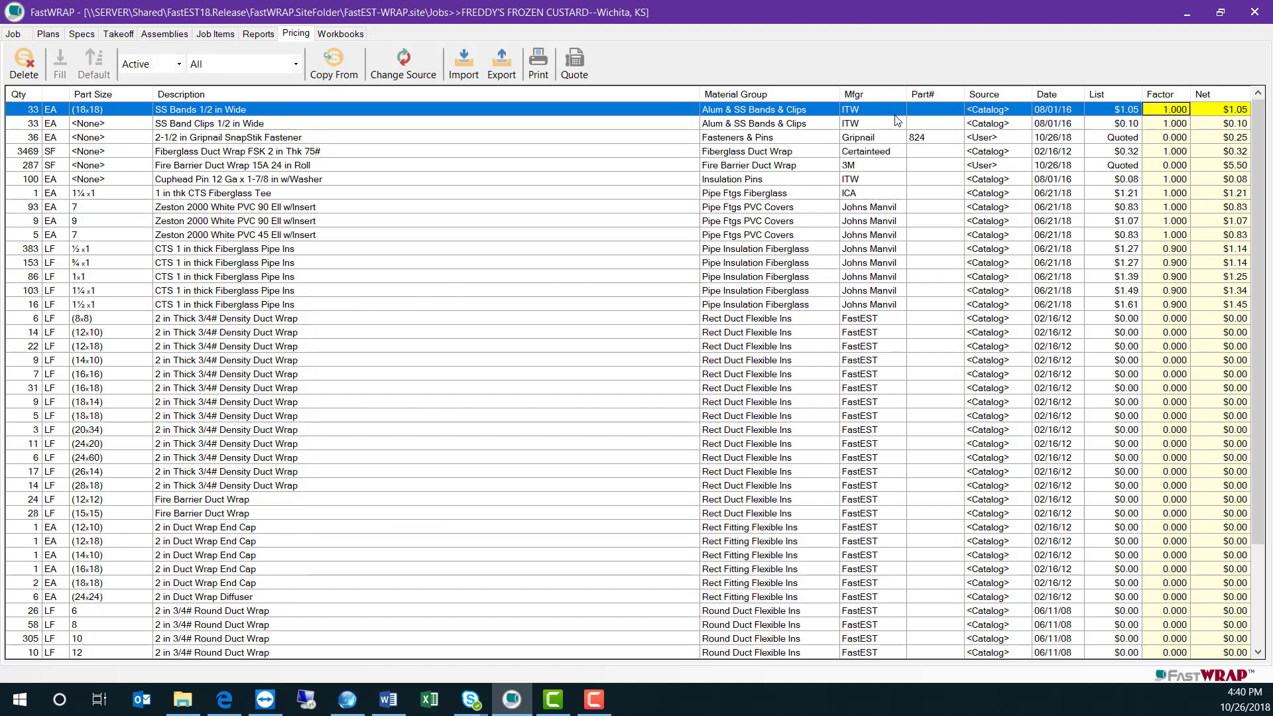
click(286, 64)
click(259, 33)
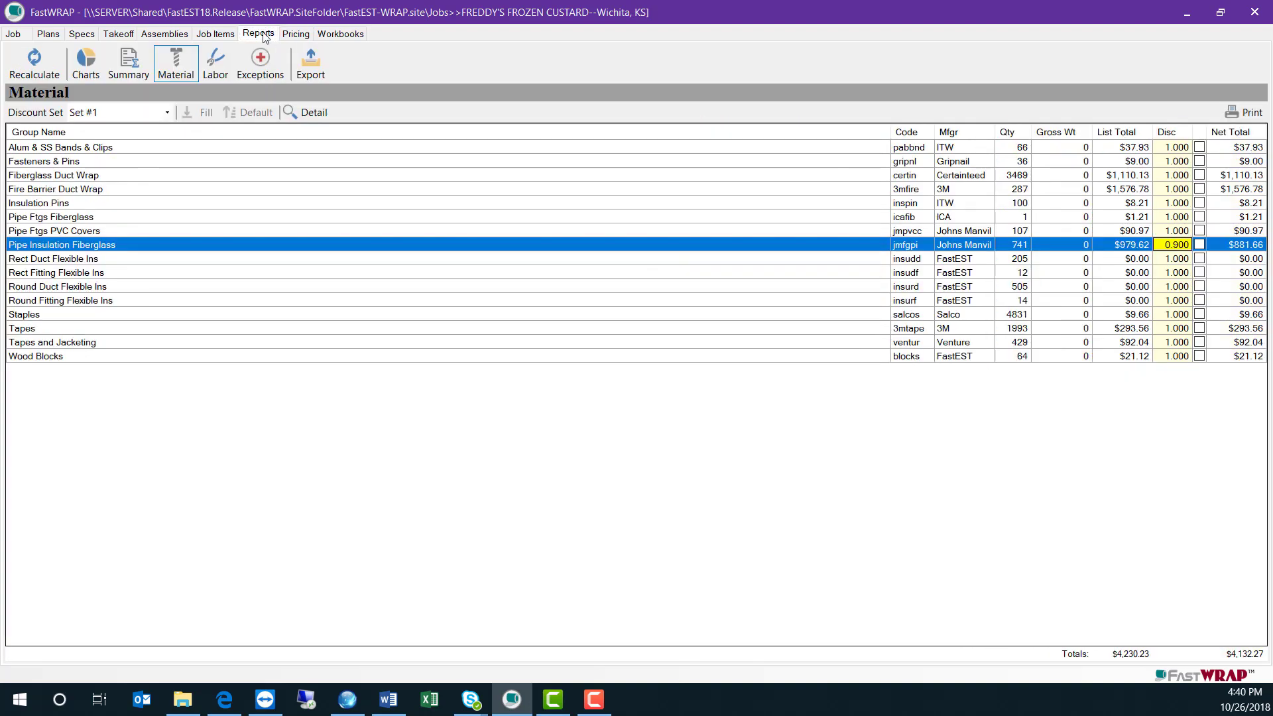
click(215, 63)
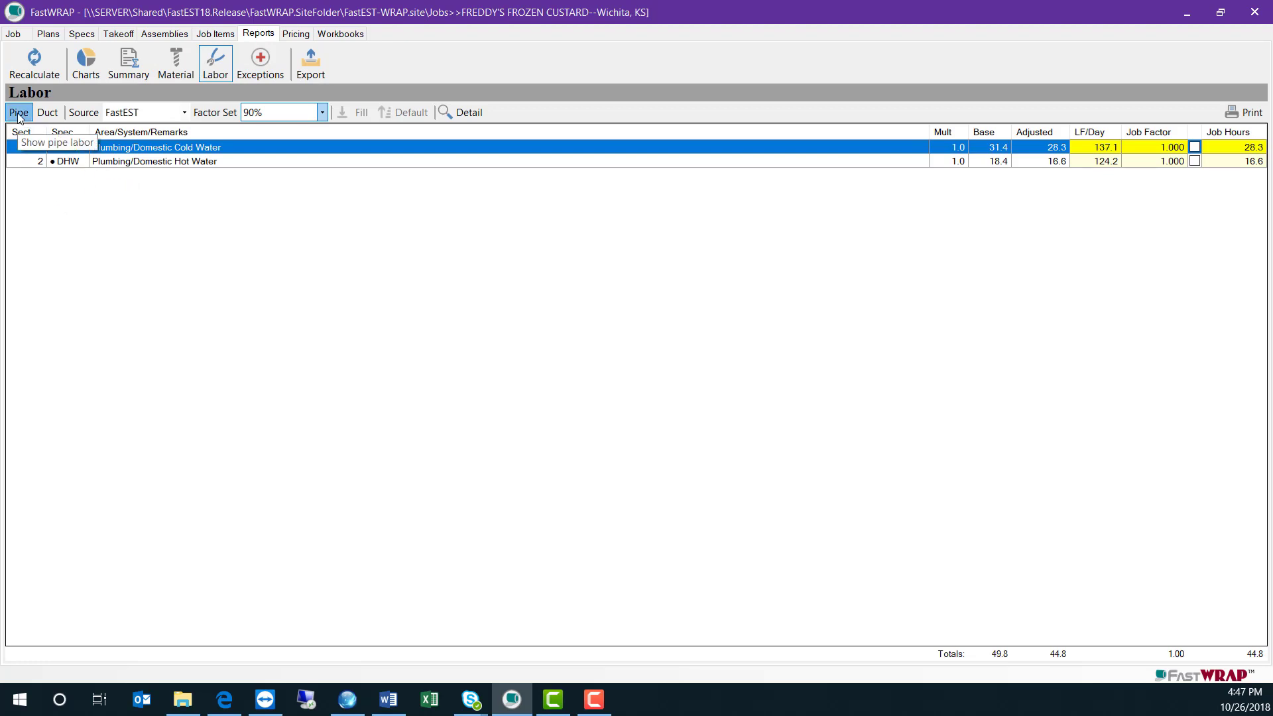
Step: Apply the 80% labor factor set to pipe and set Domestic Hot Water to 125 LF/Day
click(50, 114)
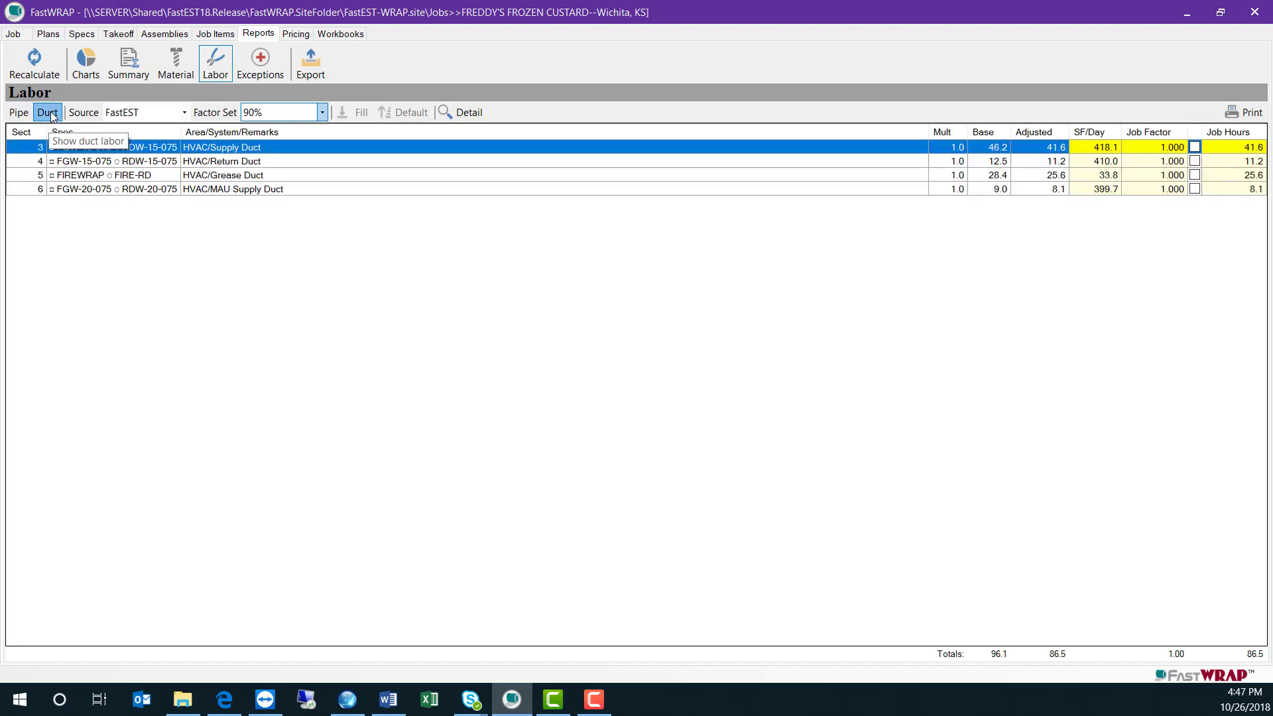
click(19, 113)
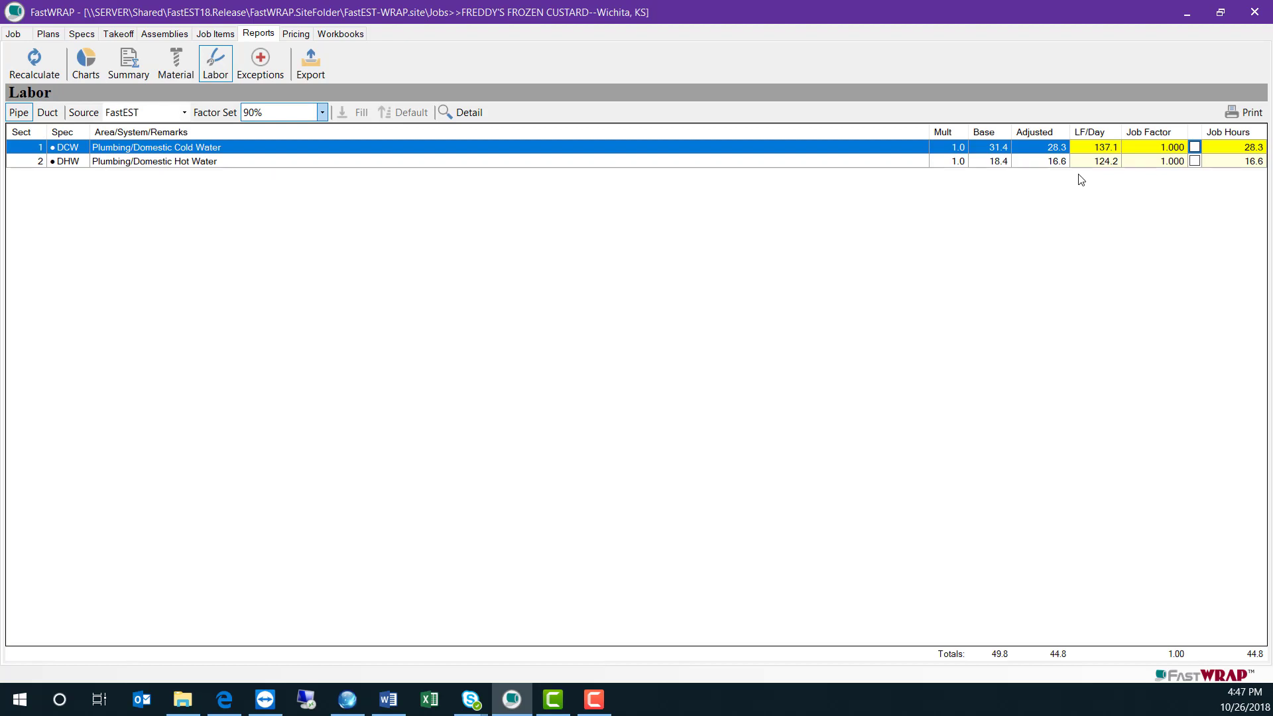
click(301, 114)
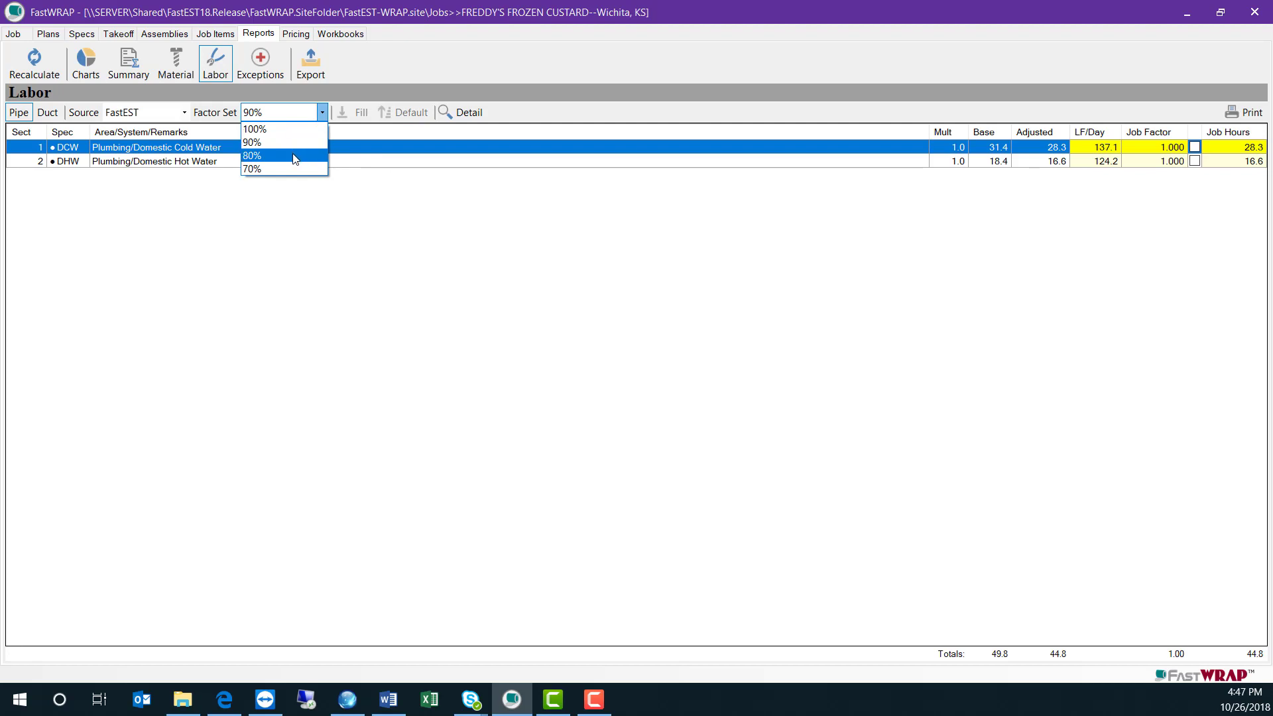
click(294, 157)
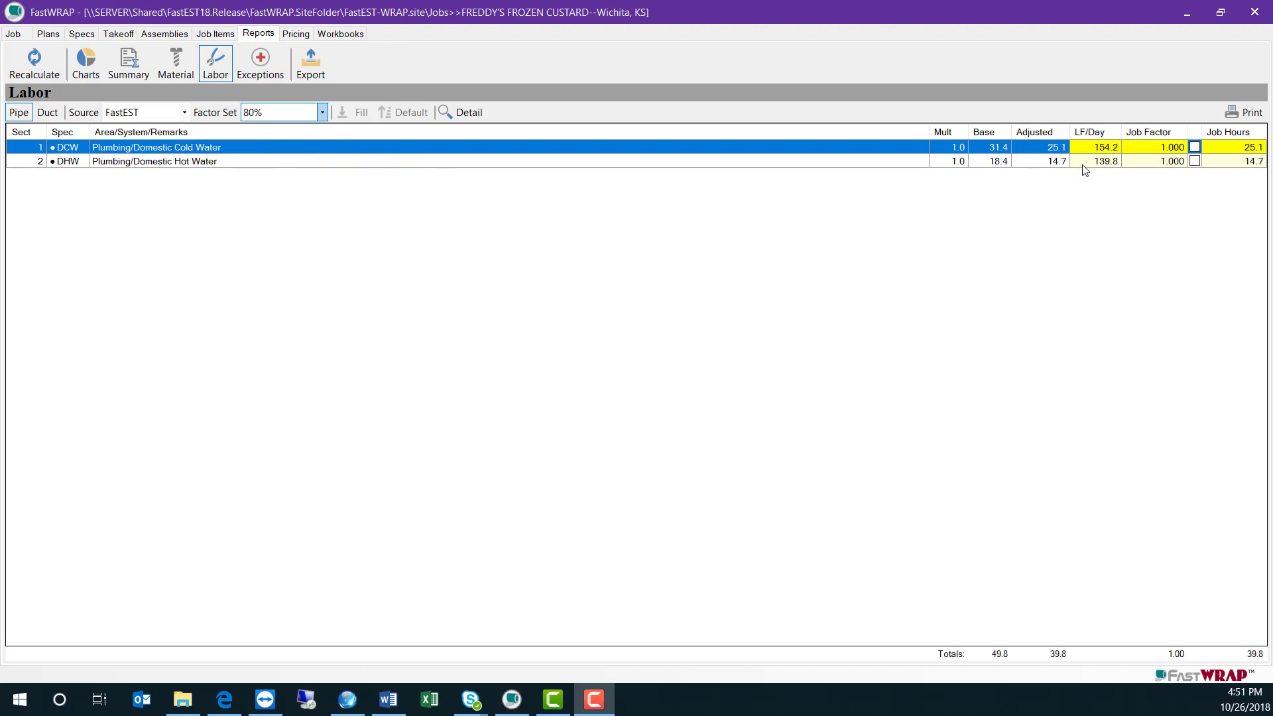
click(1099, 163)
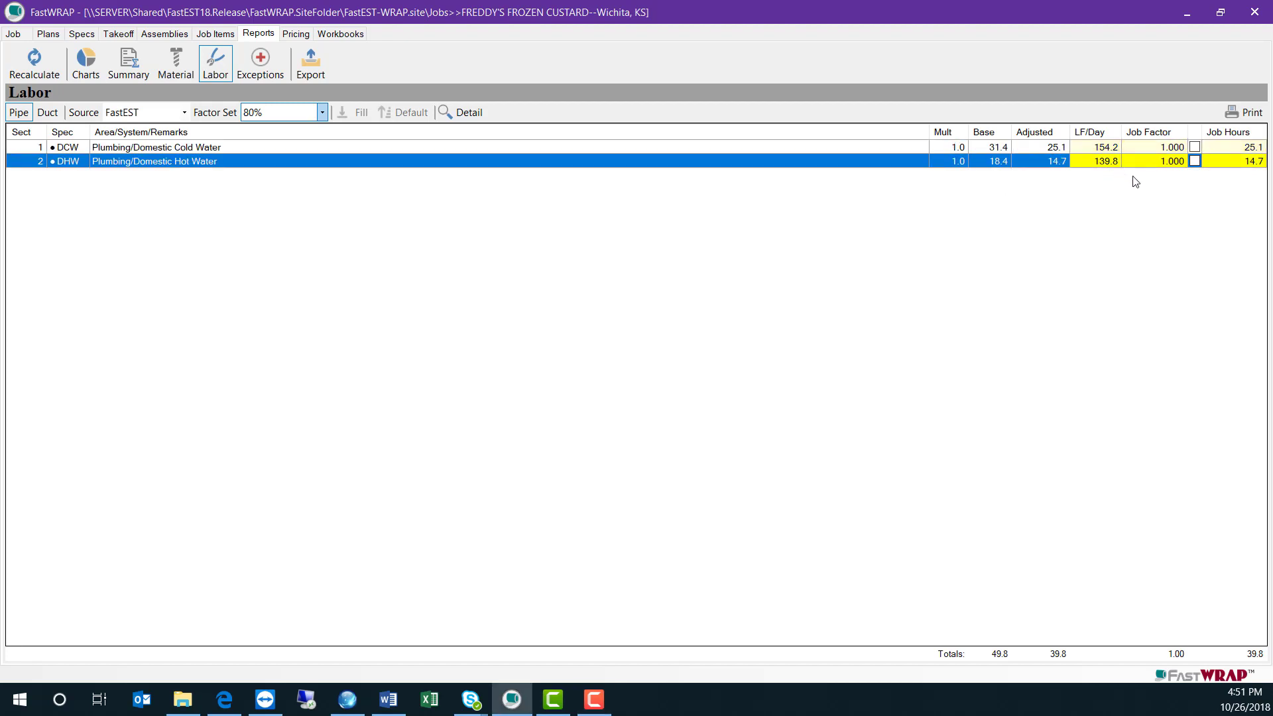
text(125)
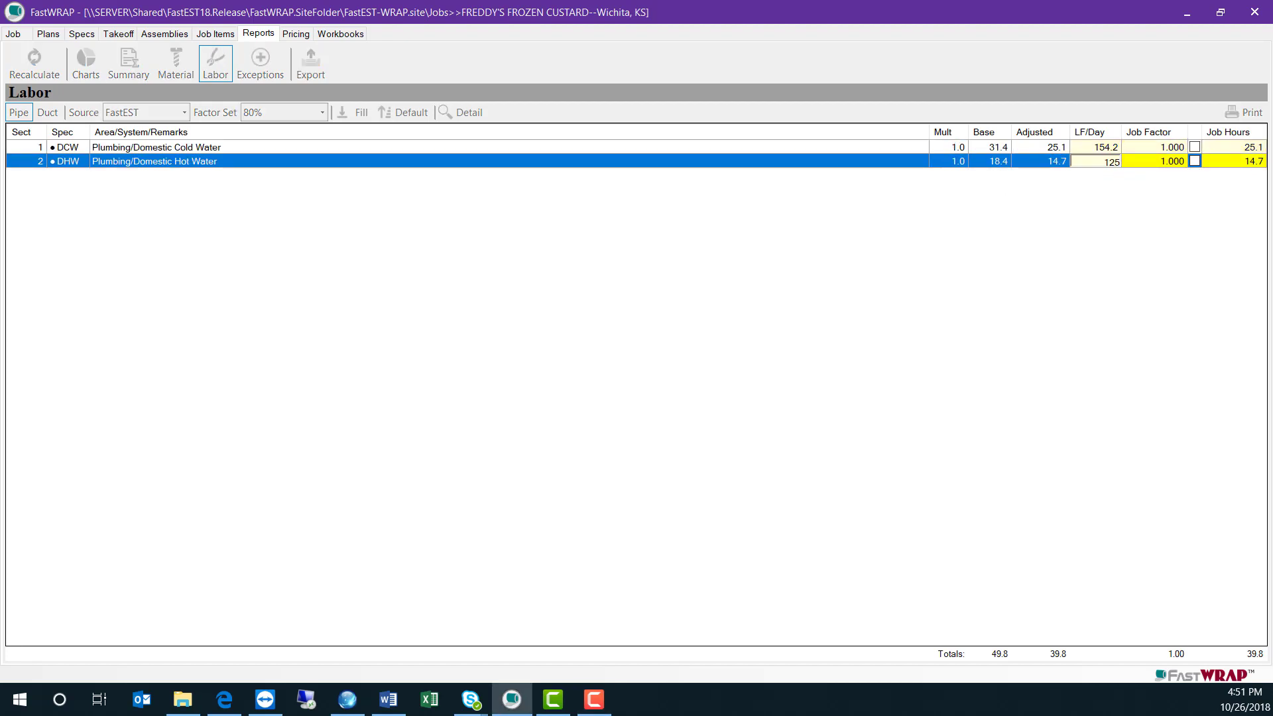
key(Return)
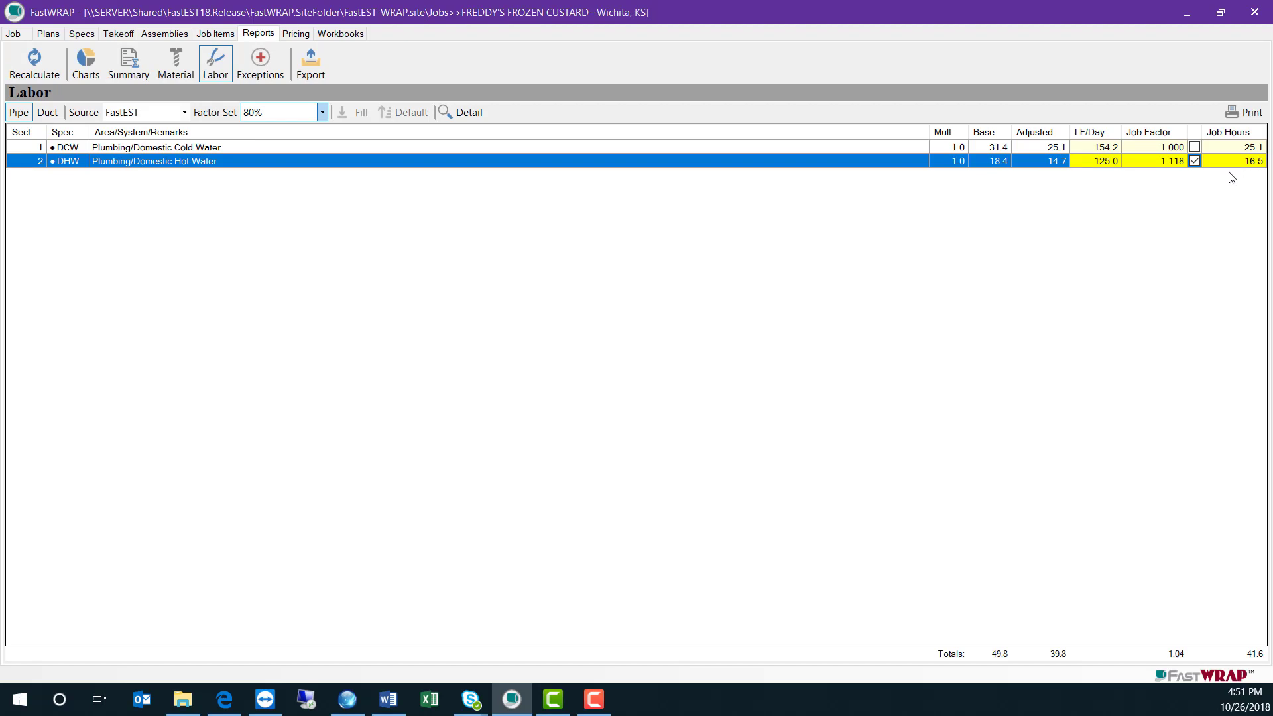
click(48, 113)
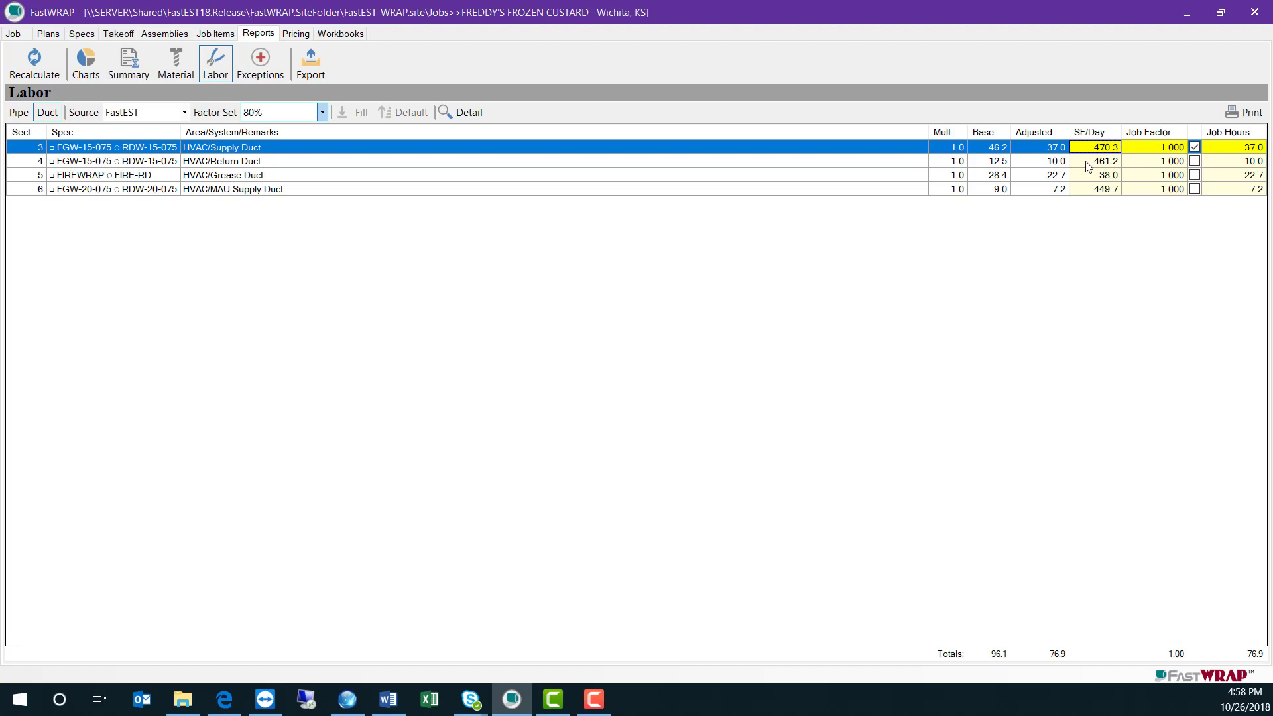
Step: Change the Grease Duct job factor to 1.20, raising its labor to 27.3 hours
click(1145, 179)
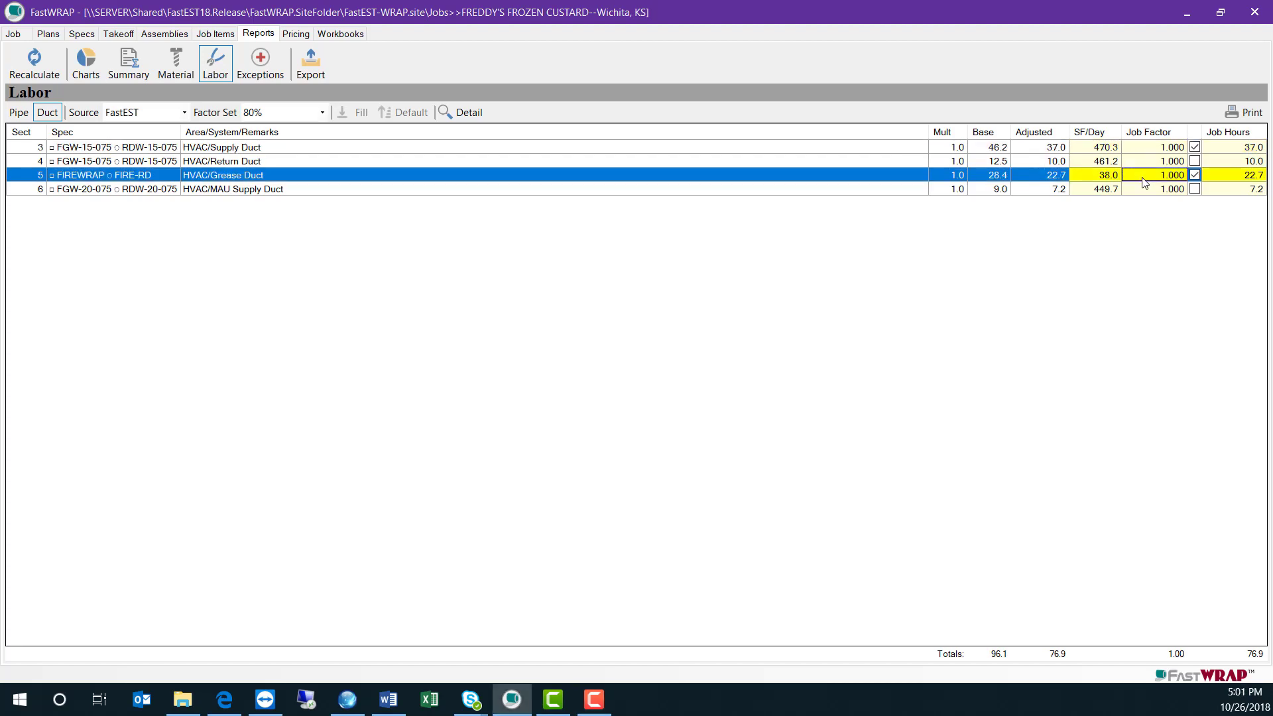
click(1144, 178)
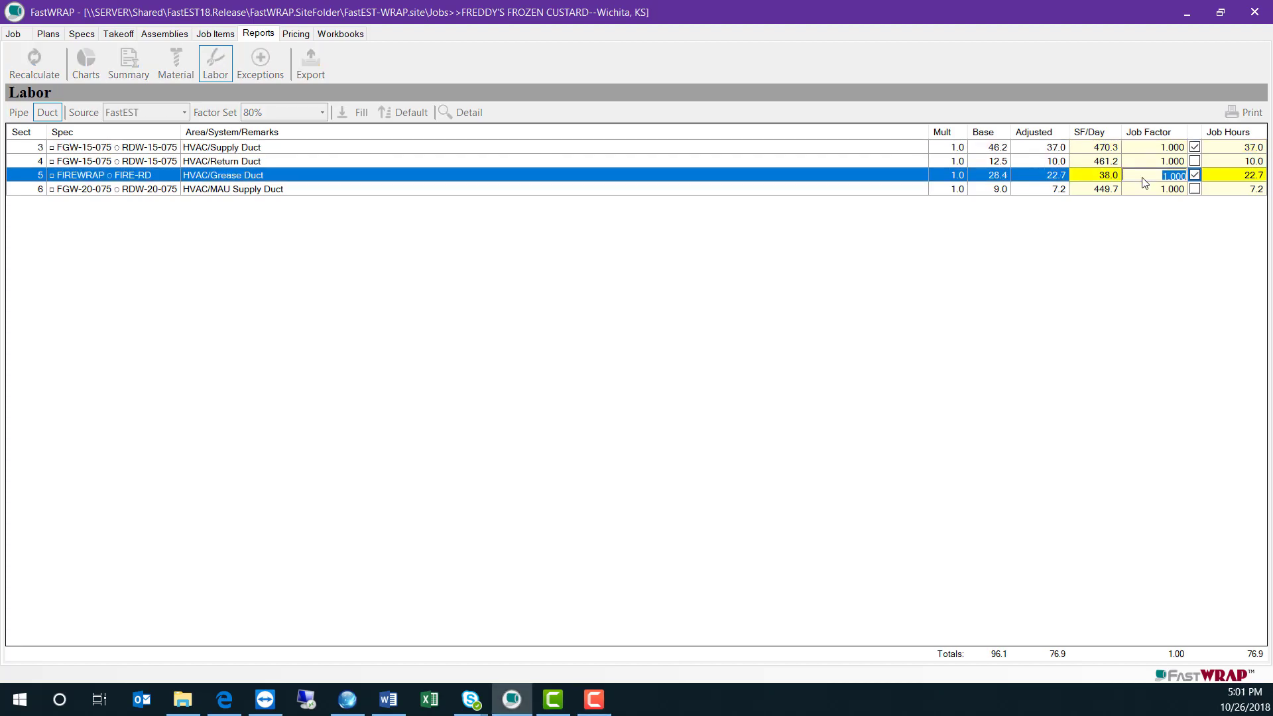
text(1.20)
click(1224, 192)
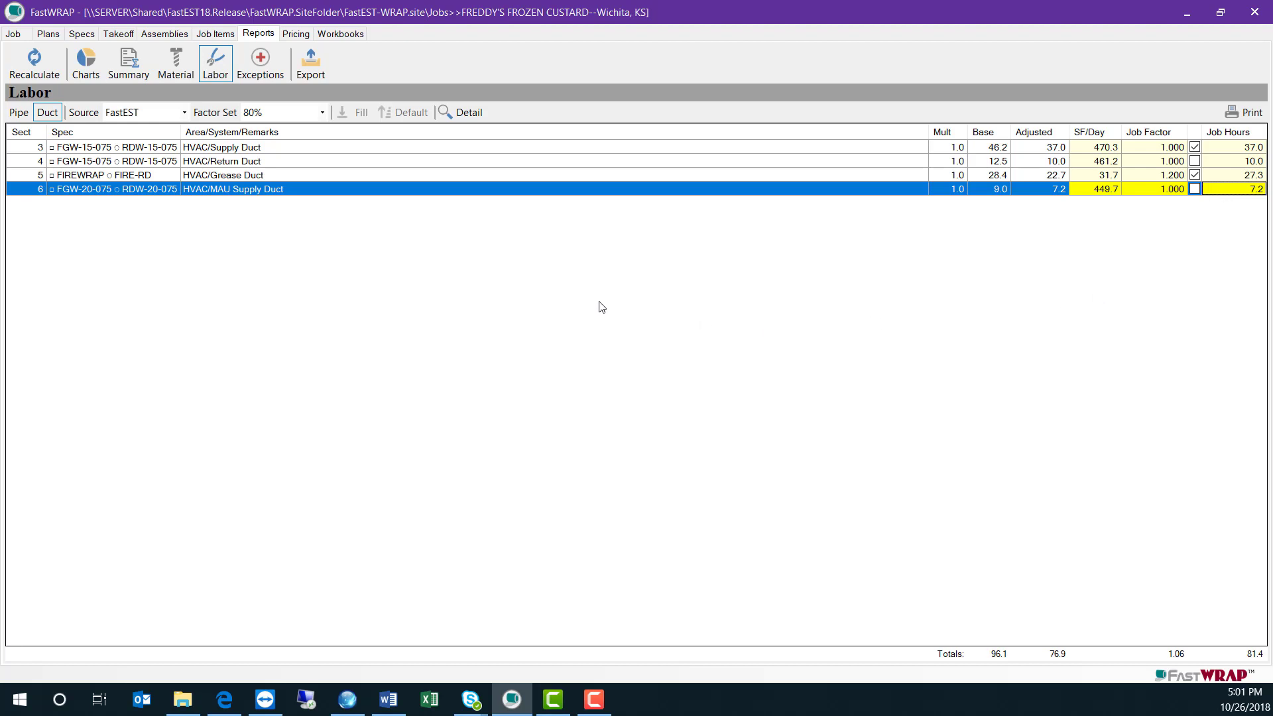
Step: Create the 'Base Bid' workbook from the WrapMaster.xlsm template and open it in Excel
click(341, 34)
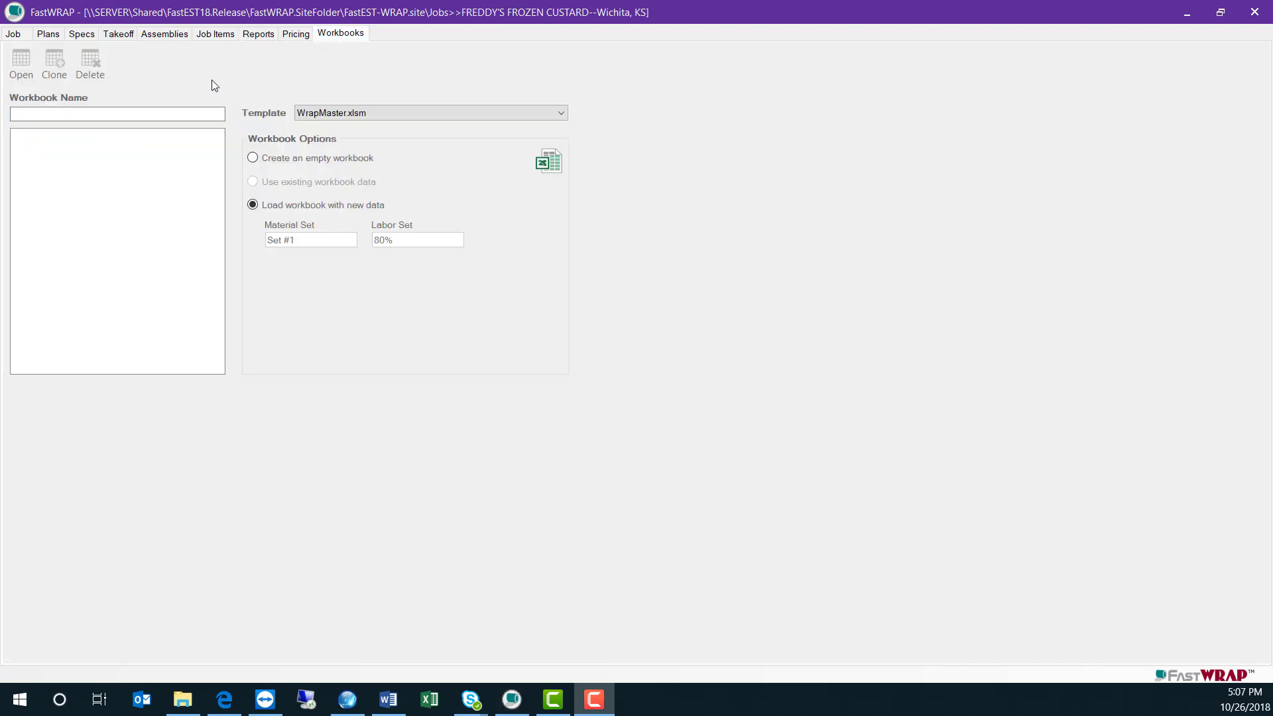
click(94, 111)
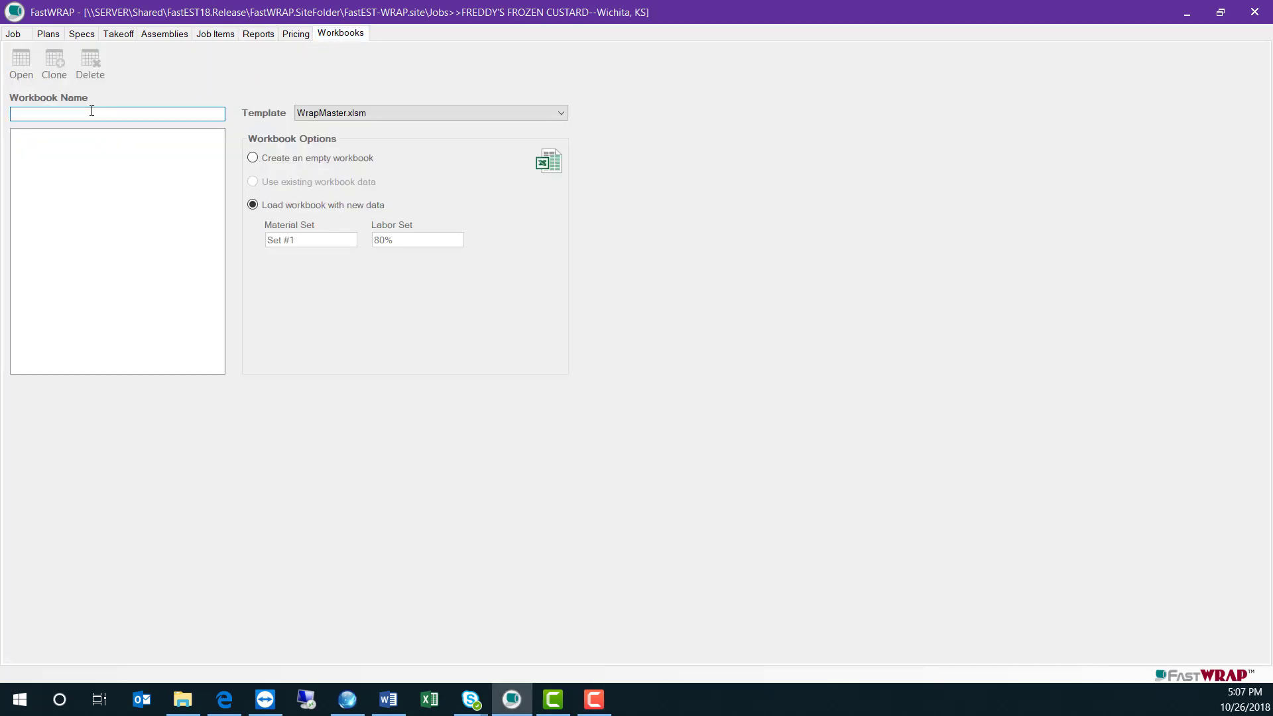
text(Base Bid)
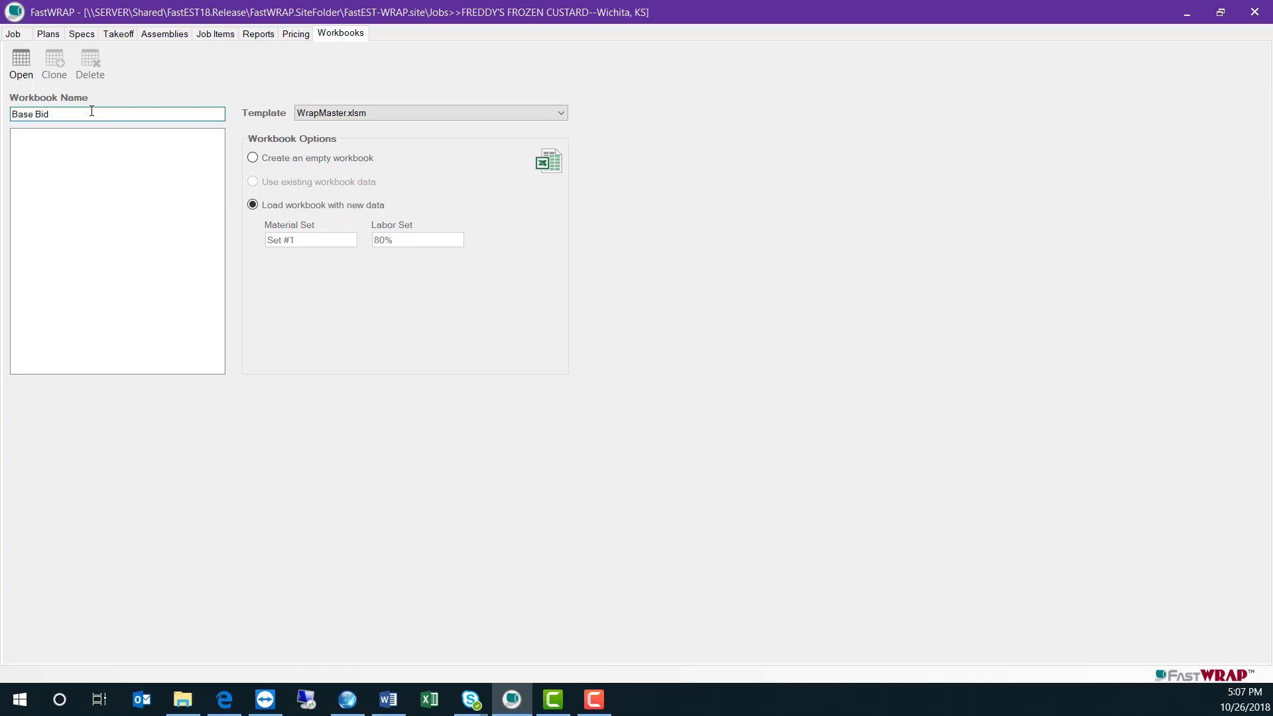
click(339, 116)
click(327, 128)
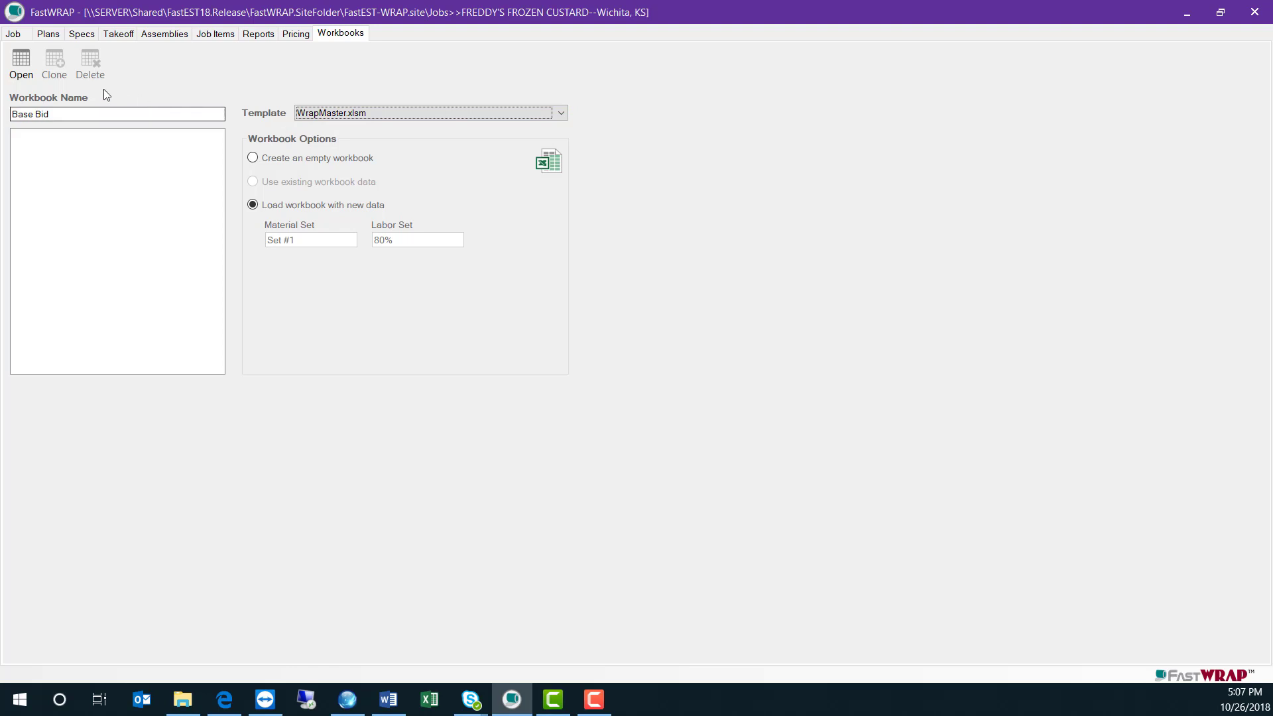
click(21, 72)
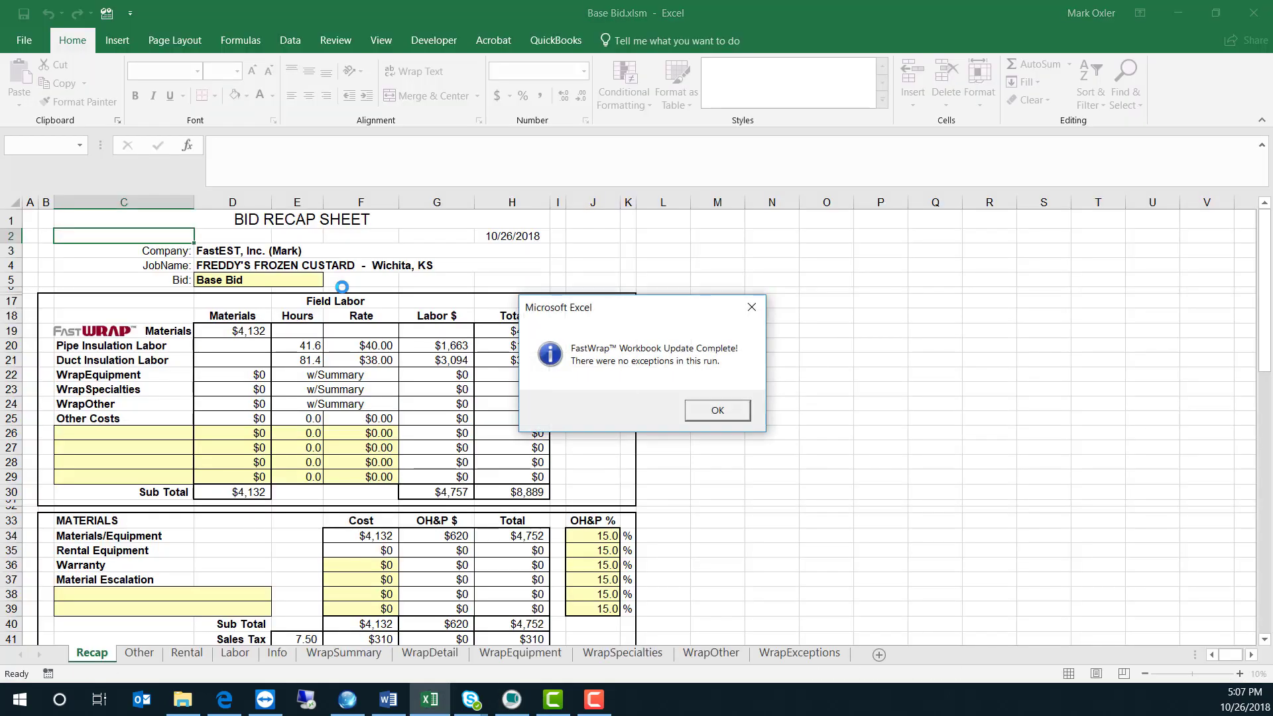
Step: Dismiss the Workbook Update Complete notice and review the Base Bid recap's $10,532 quoted price
click(705, 412)
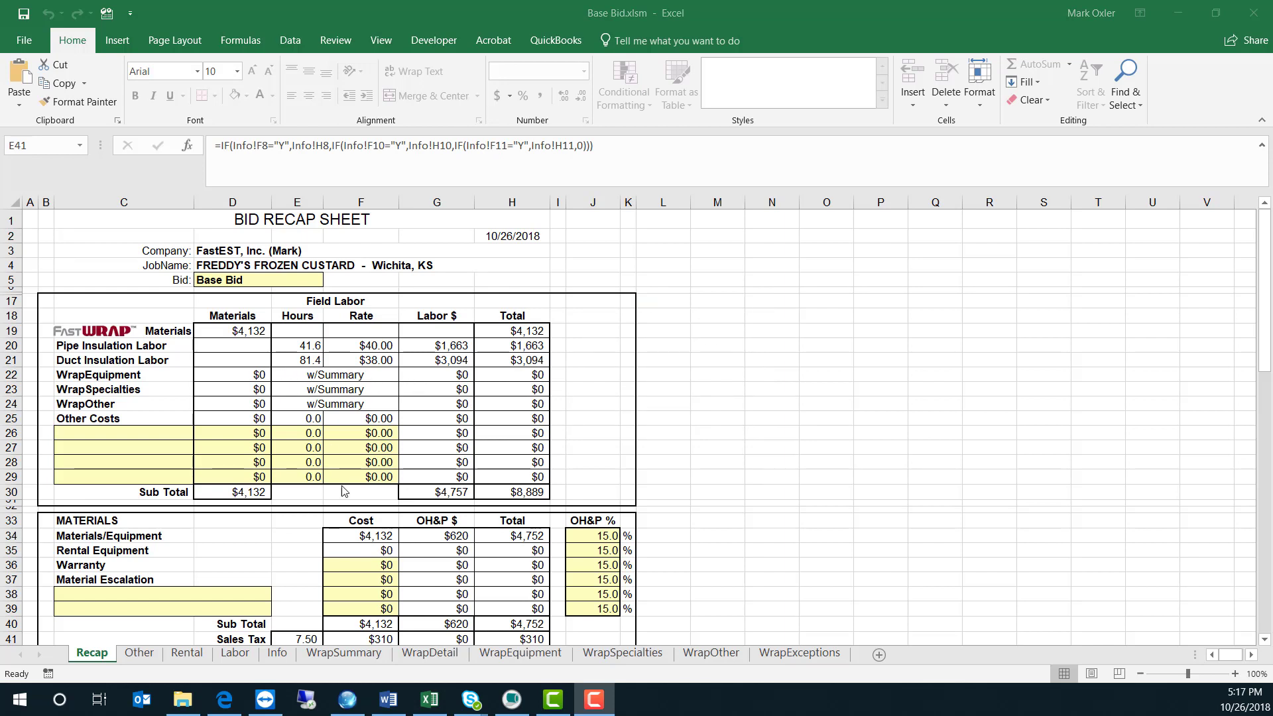
scroll(306, 642, down, 10)
click(307, 640)
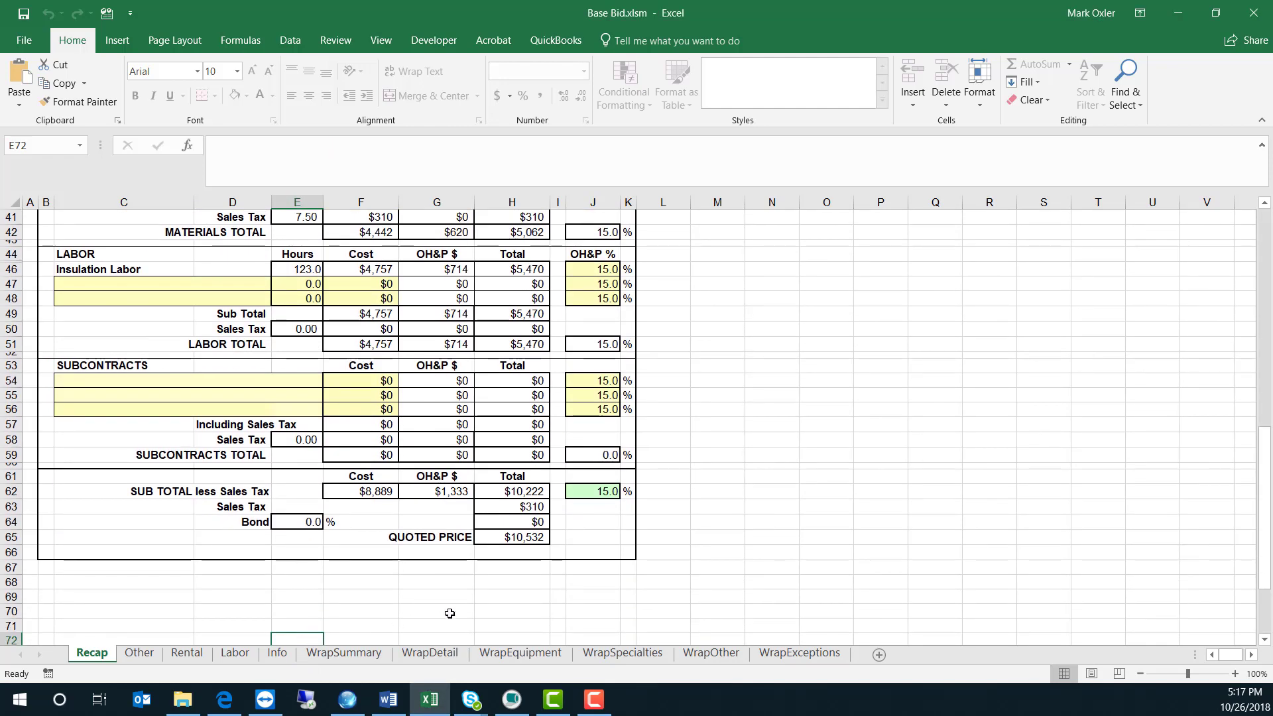